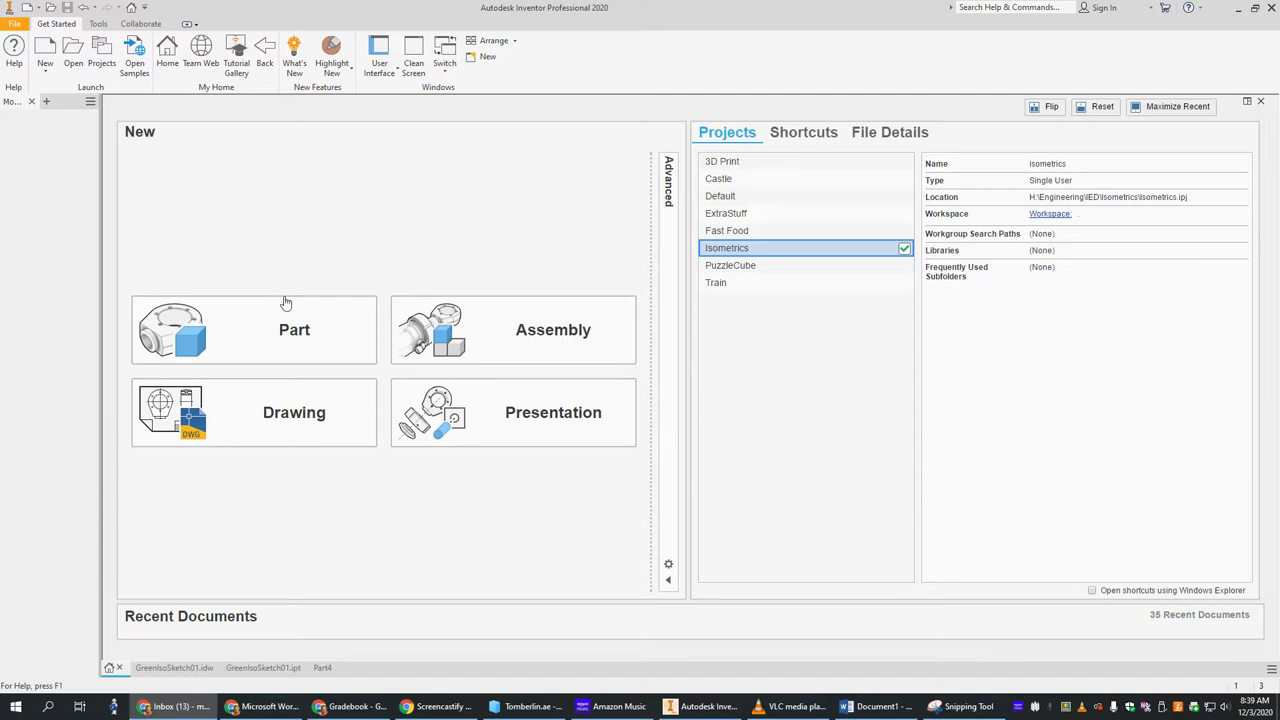
- Create a new part and start a 2D sketch on its XZ origin plane
click(289, 331)
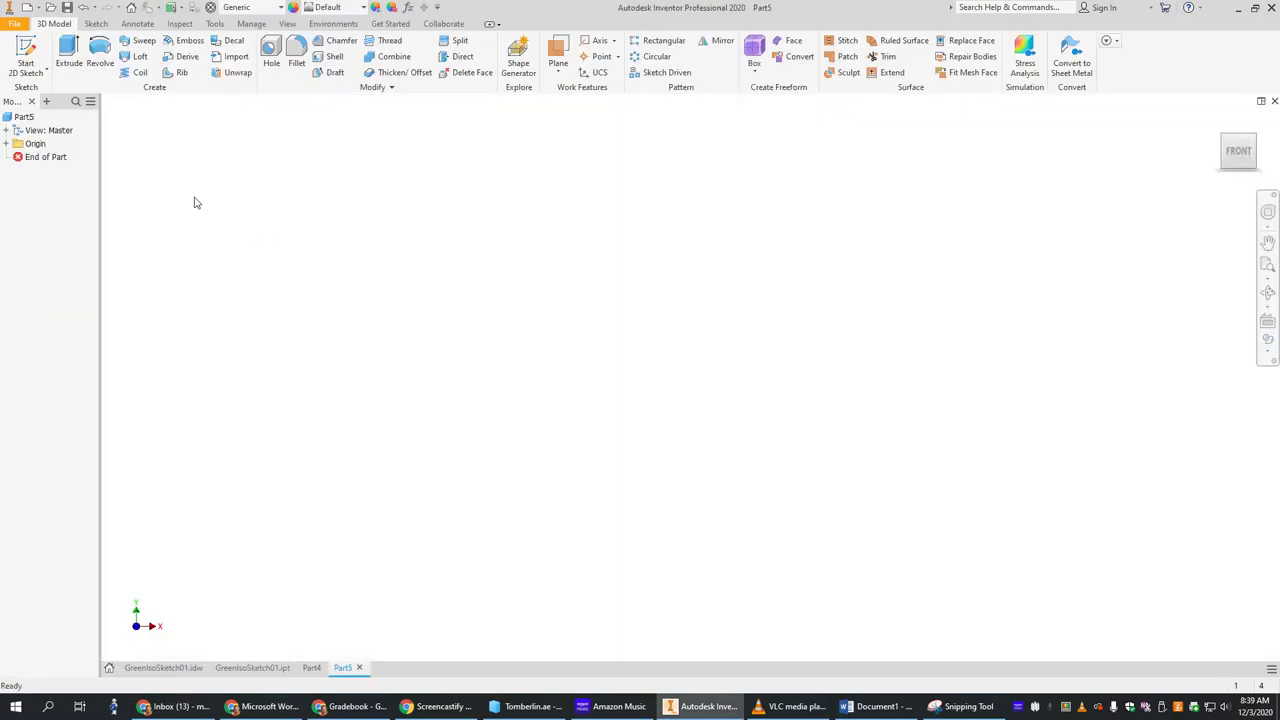
click(29, 49)
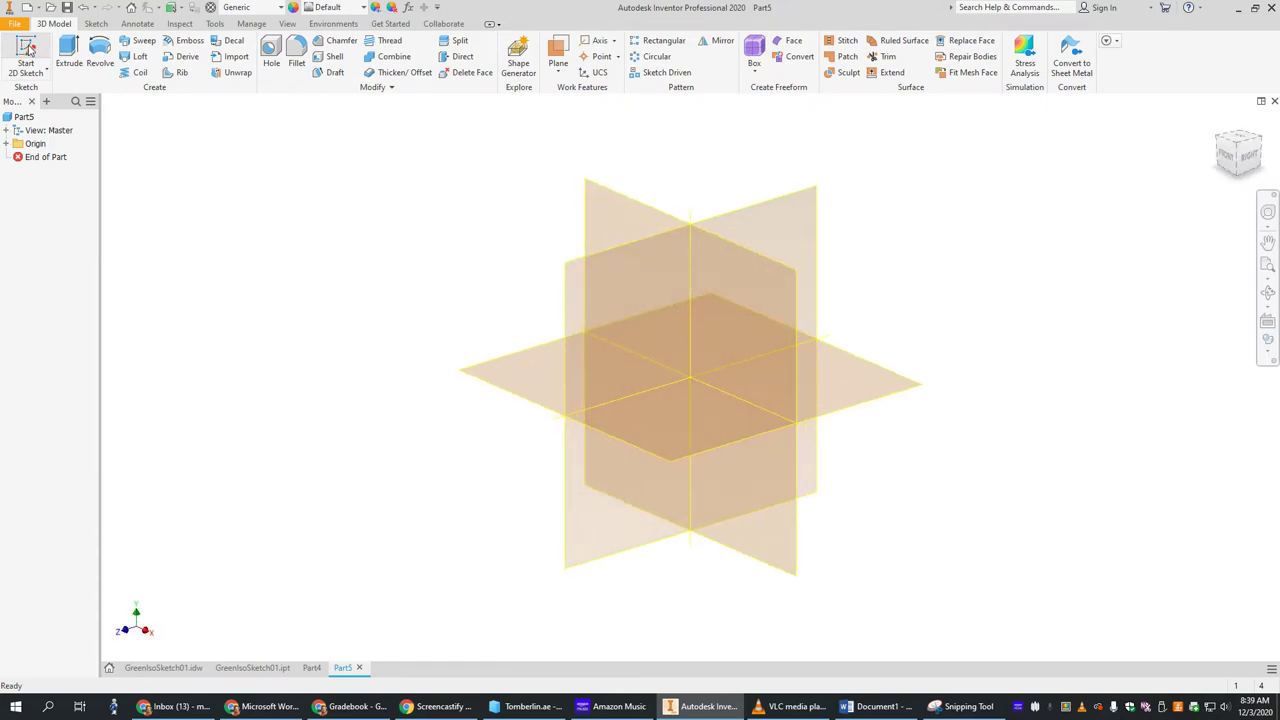
click(514, 370)
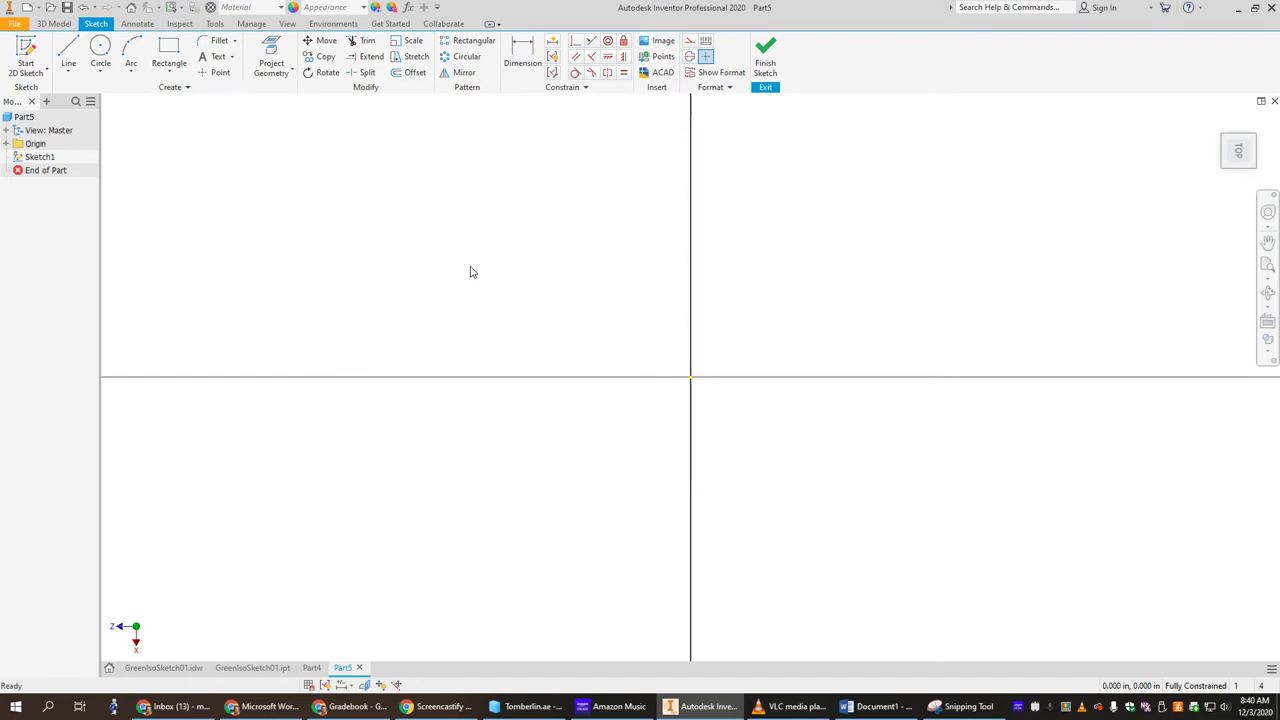
- Draw 4 in and 5 in diameter circles centred on the origin, then fit them in view
click(100, 50)
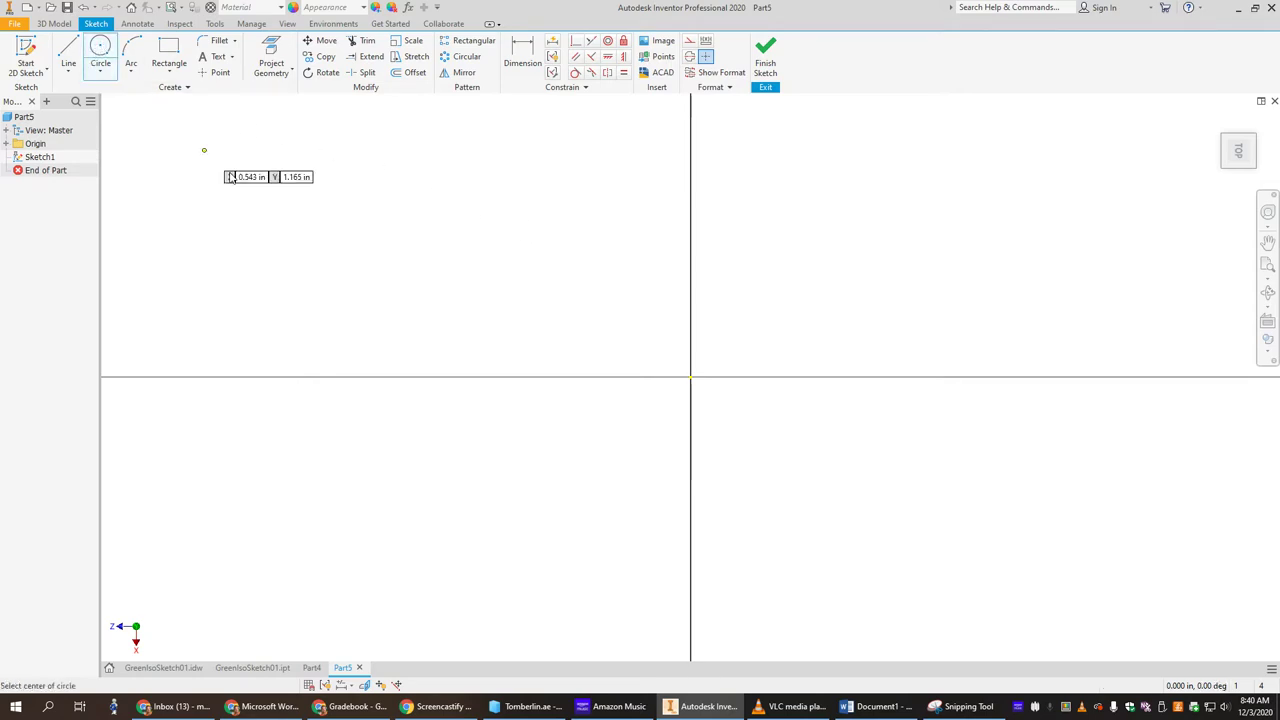
click(690, 375)
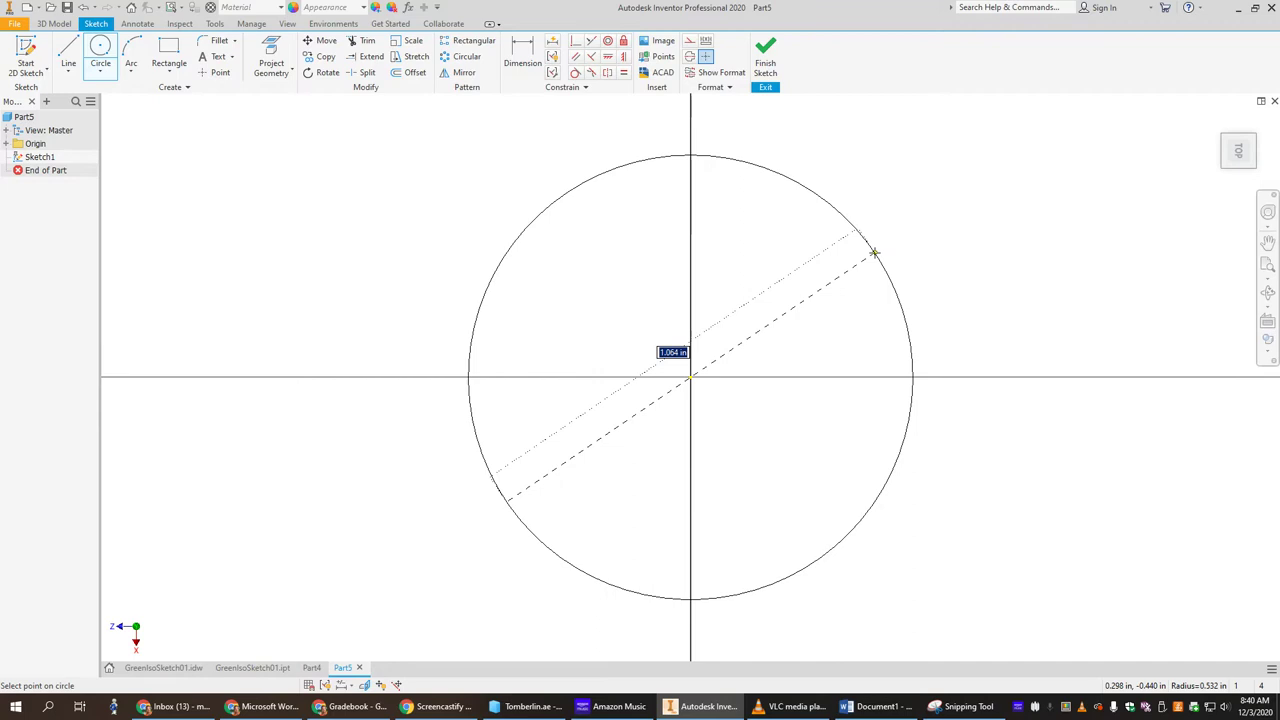
text(4)
key(Return)
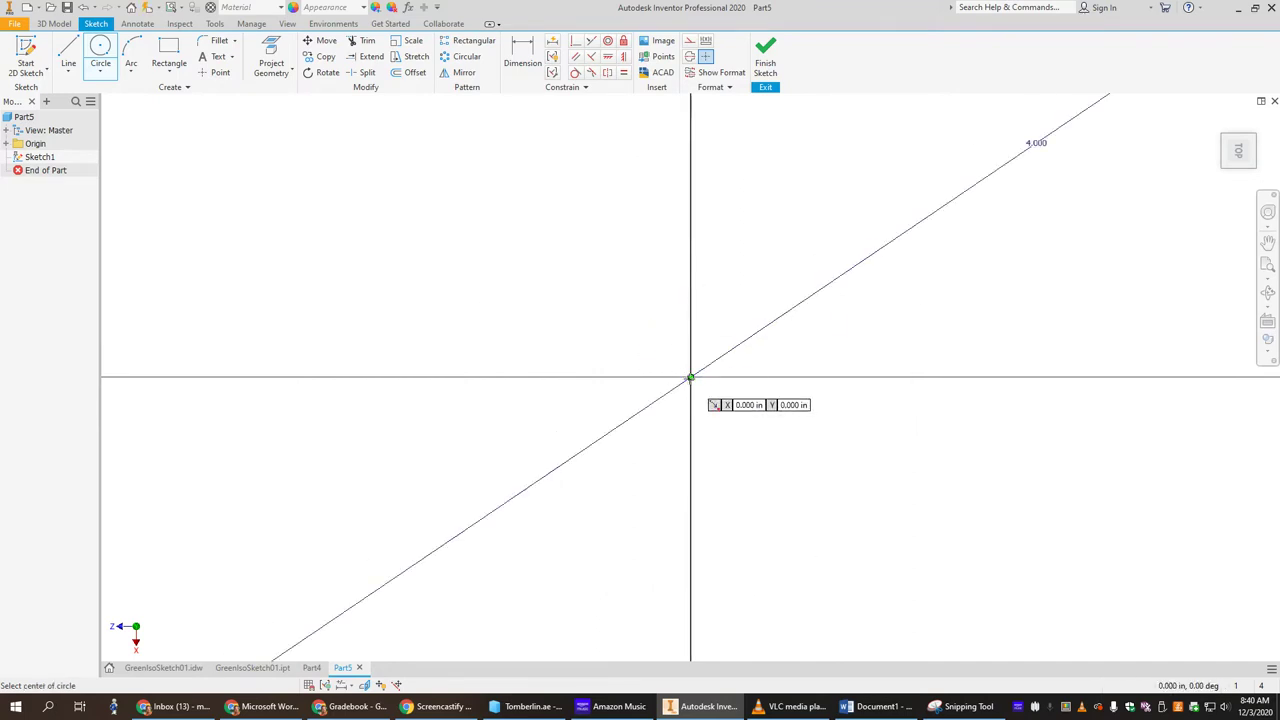
click(690, 377)
text(5)
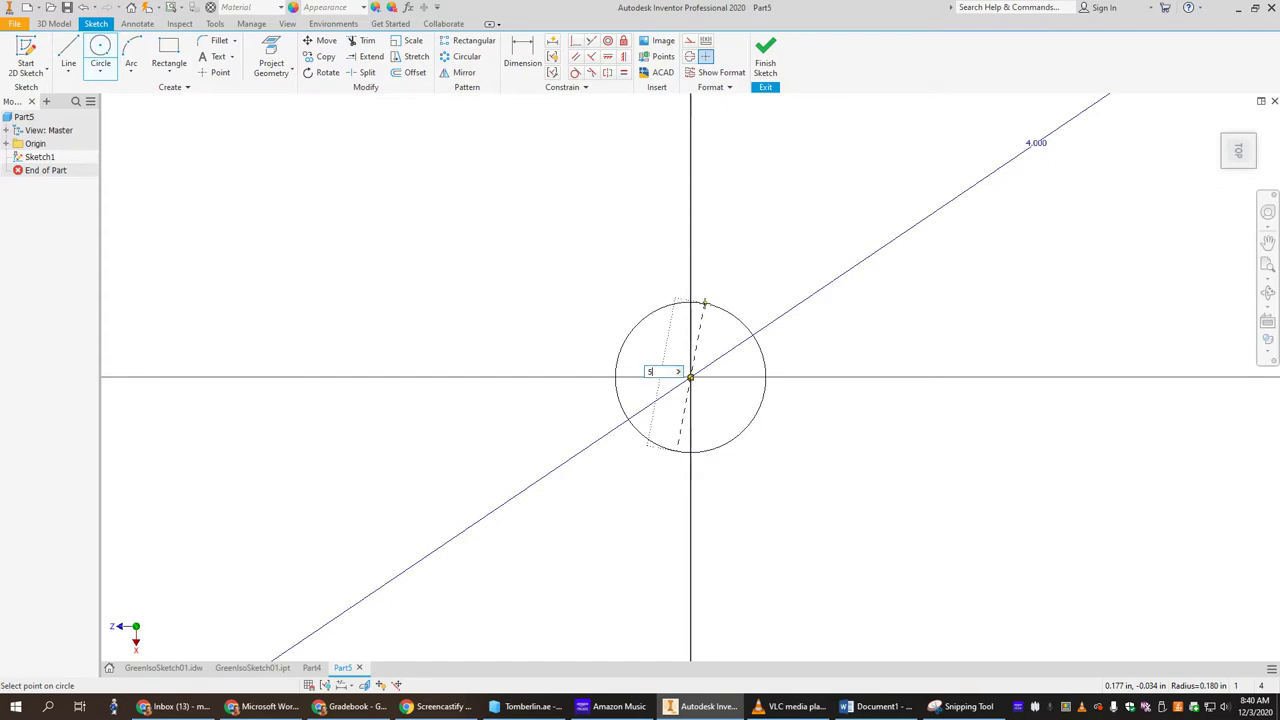
key(Return)
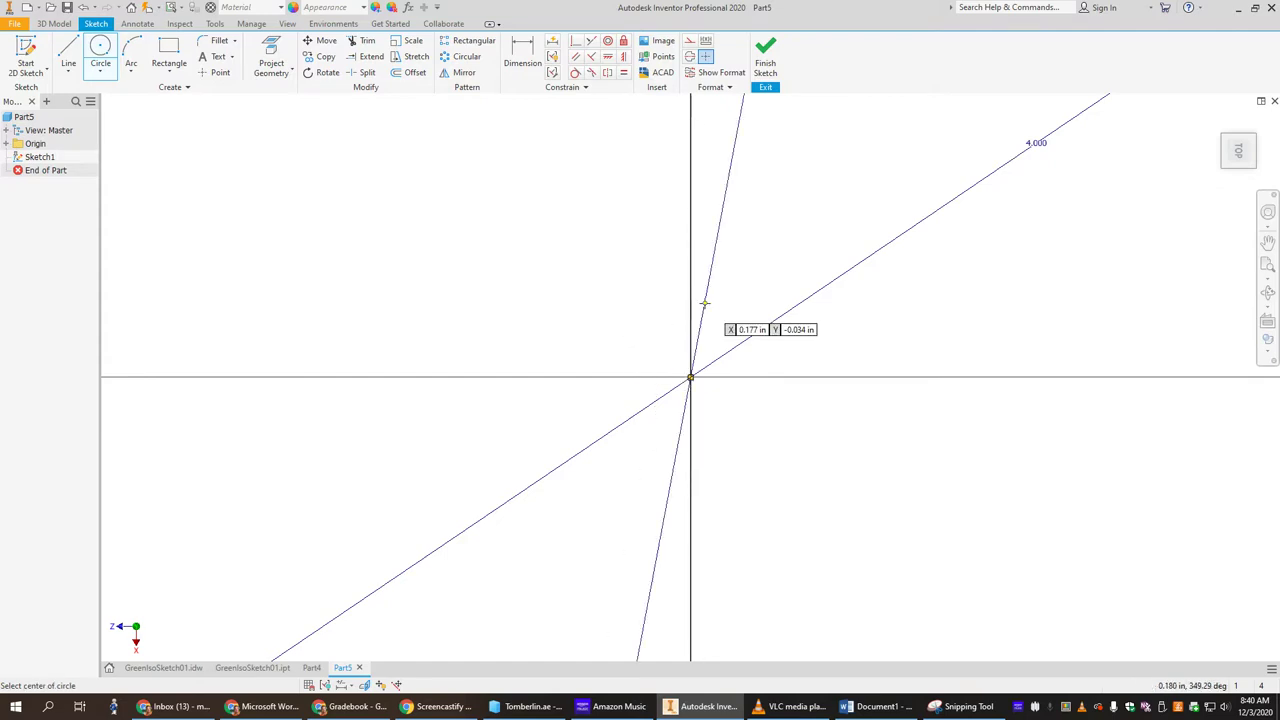
click(1243, 160)
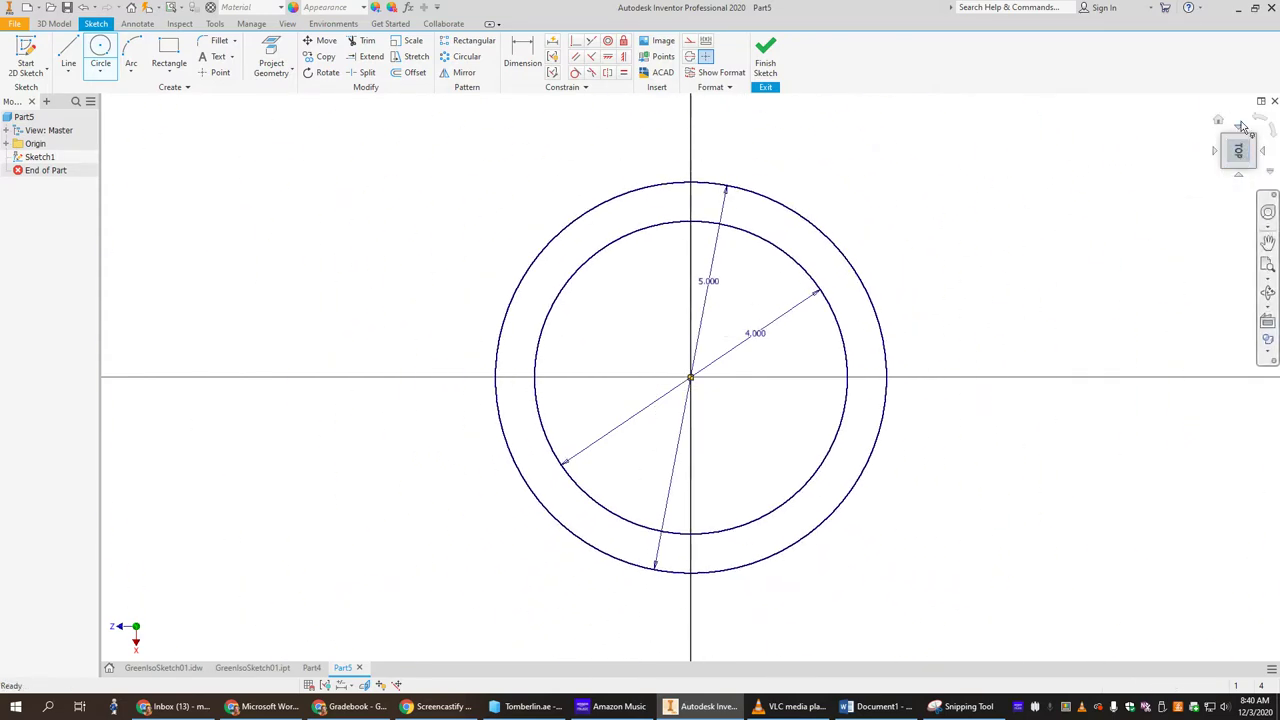
click(1261, 120)
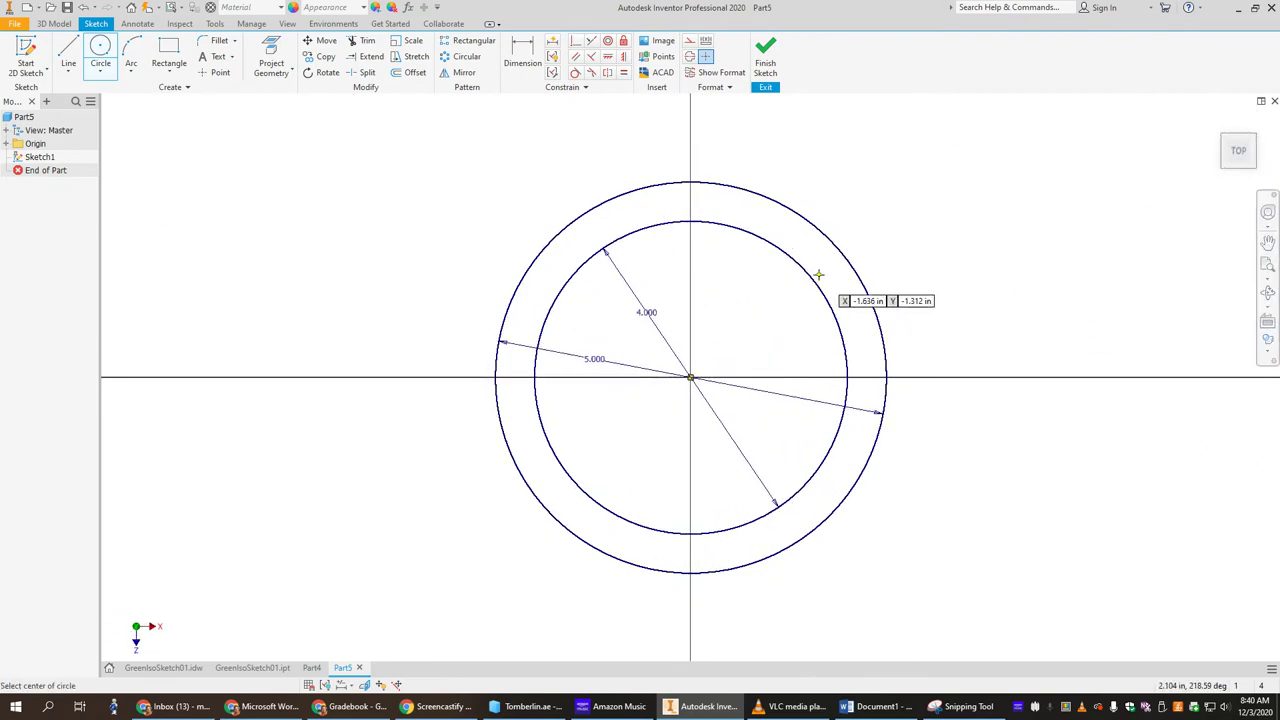
- Pick Spline Interpolation from the Line dropdown in the Create panel
mouse_move(1240, 158)
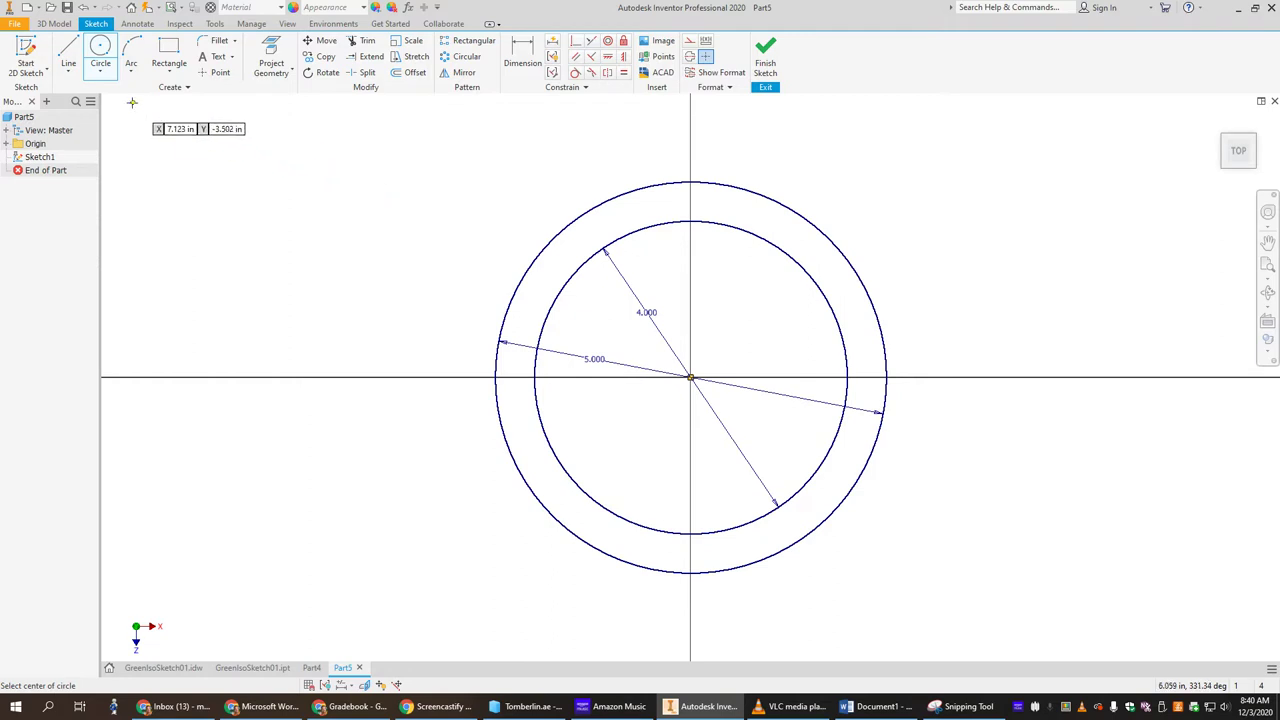
click(68, 74)
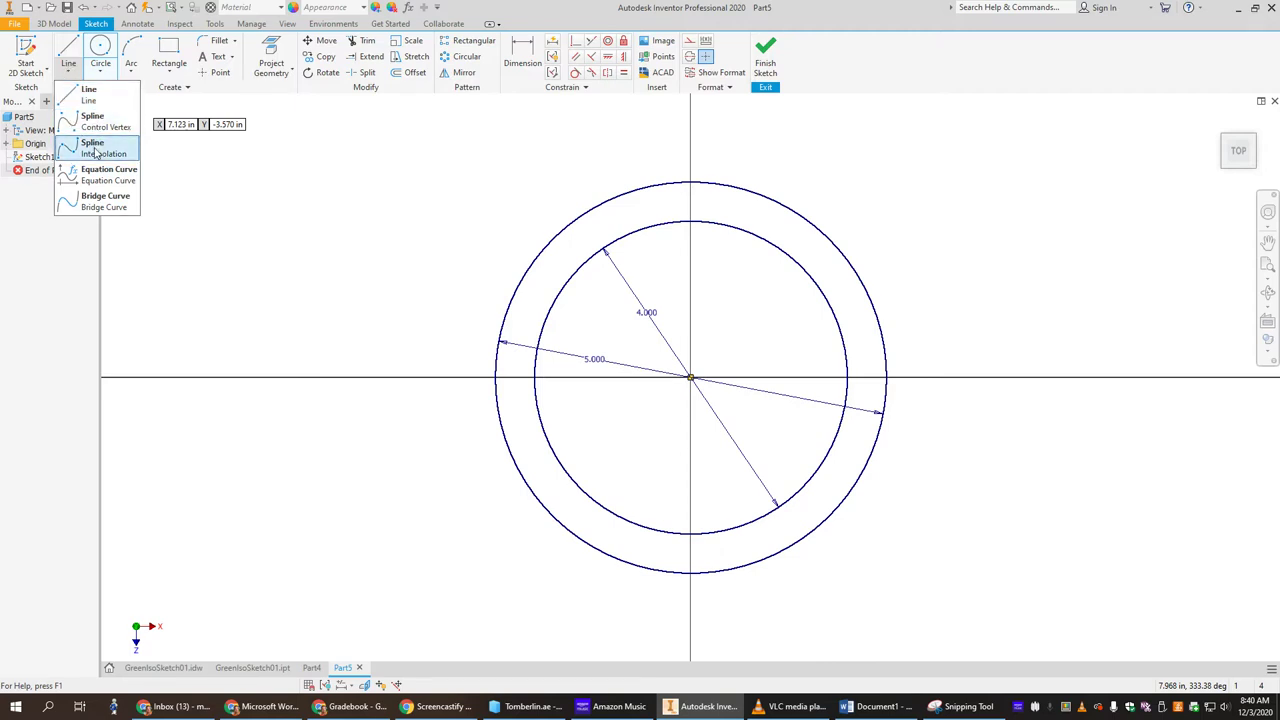
click(100, 152)
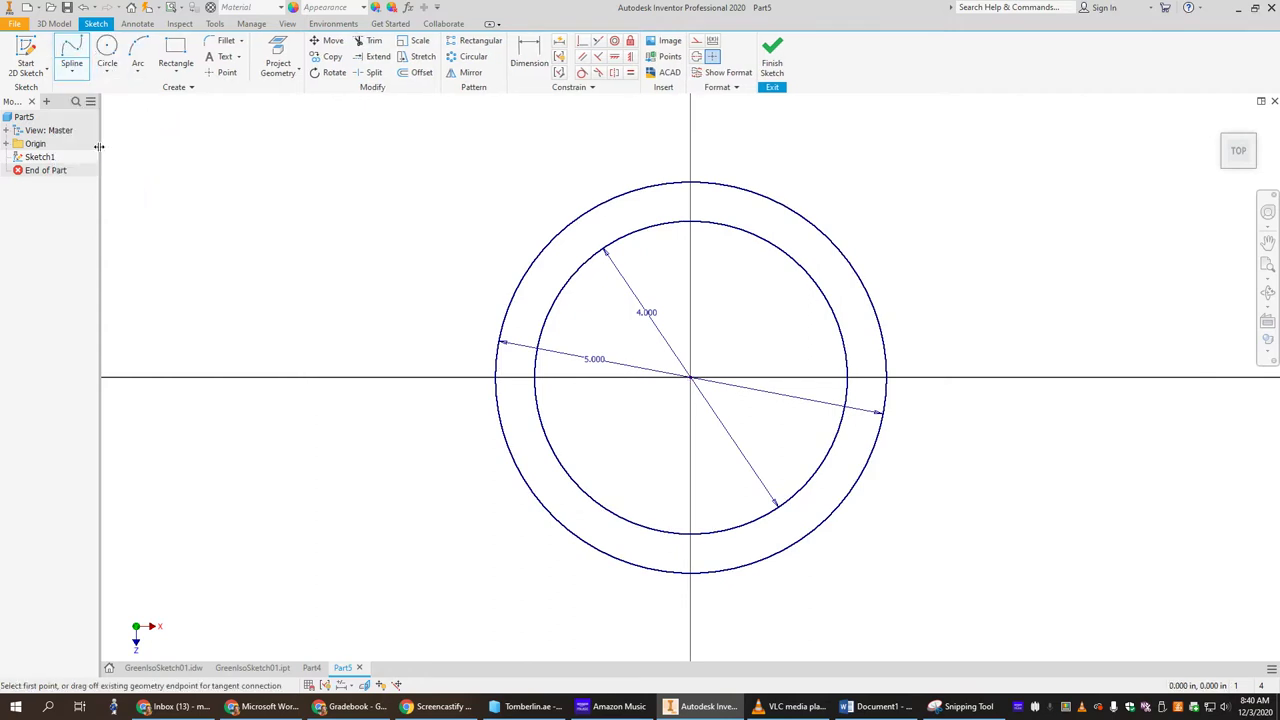
- Place wave points in and out around the 5 in circle, closing the spline at its start
click(601, 221)
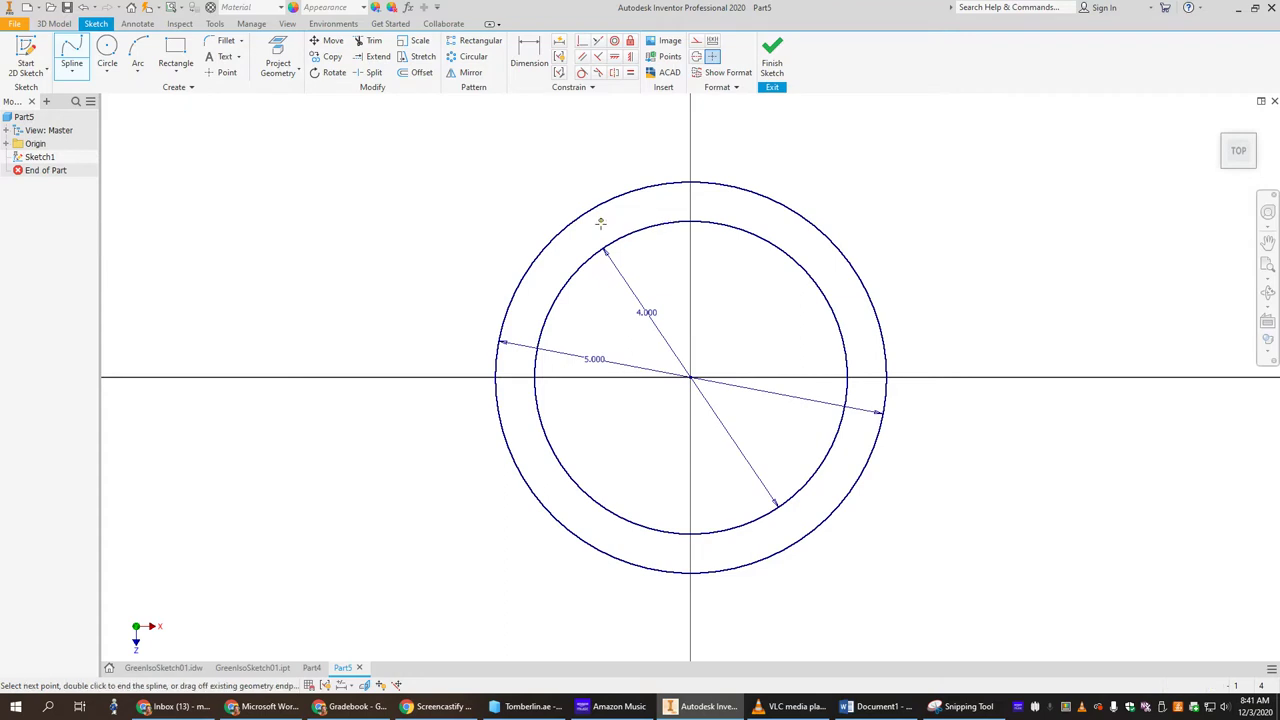
click(545, 290)
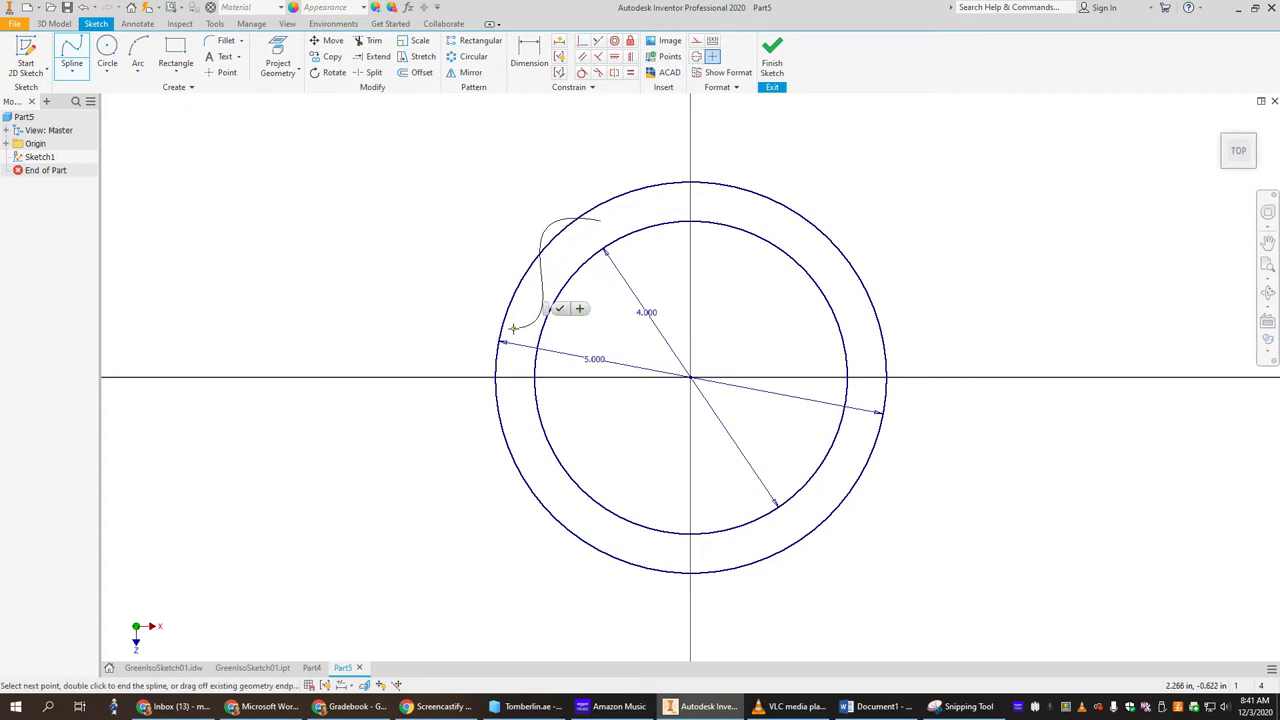
click(486, 424)
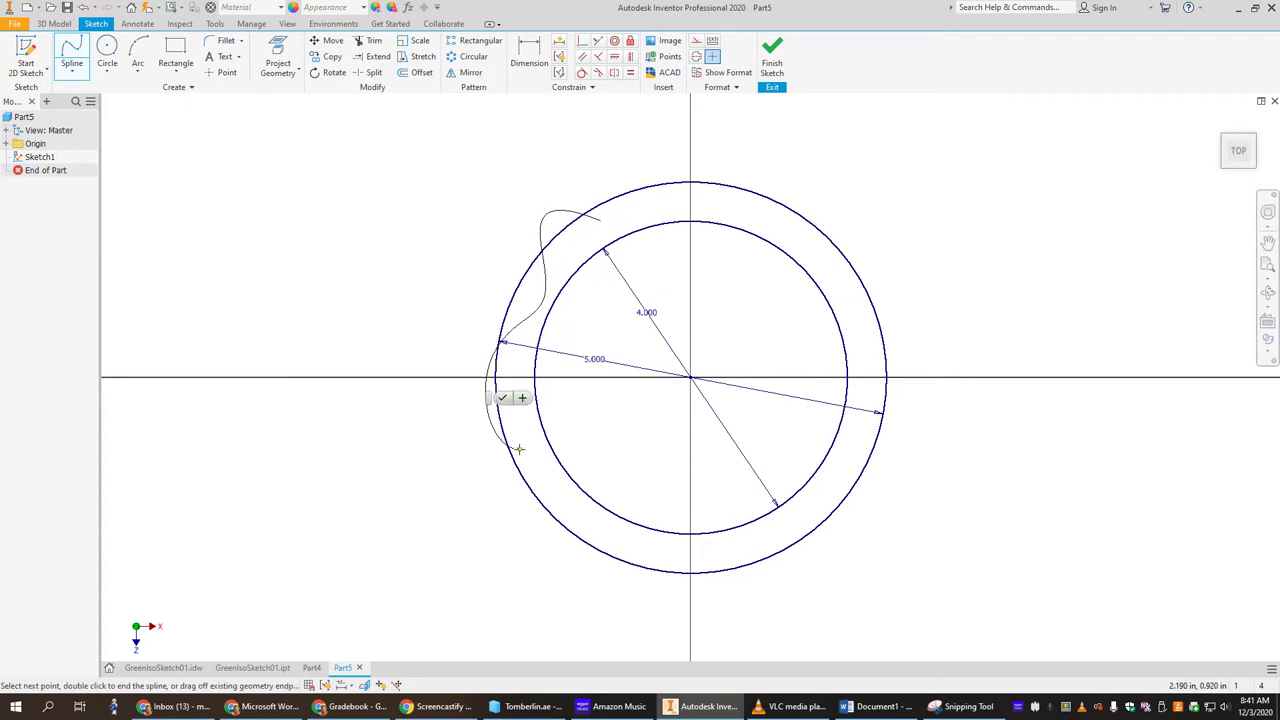
click(589, 556)
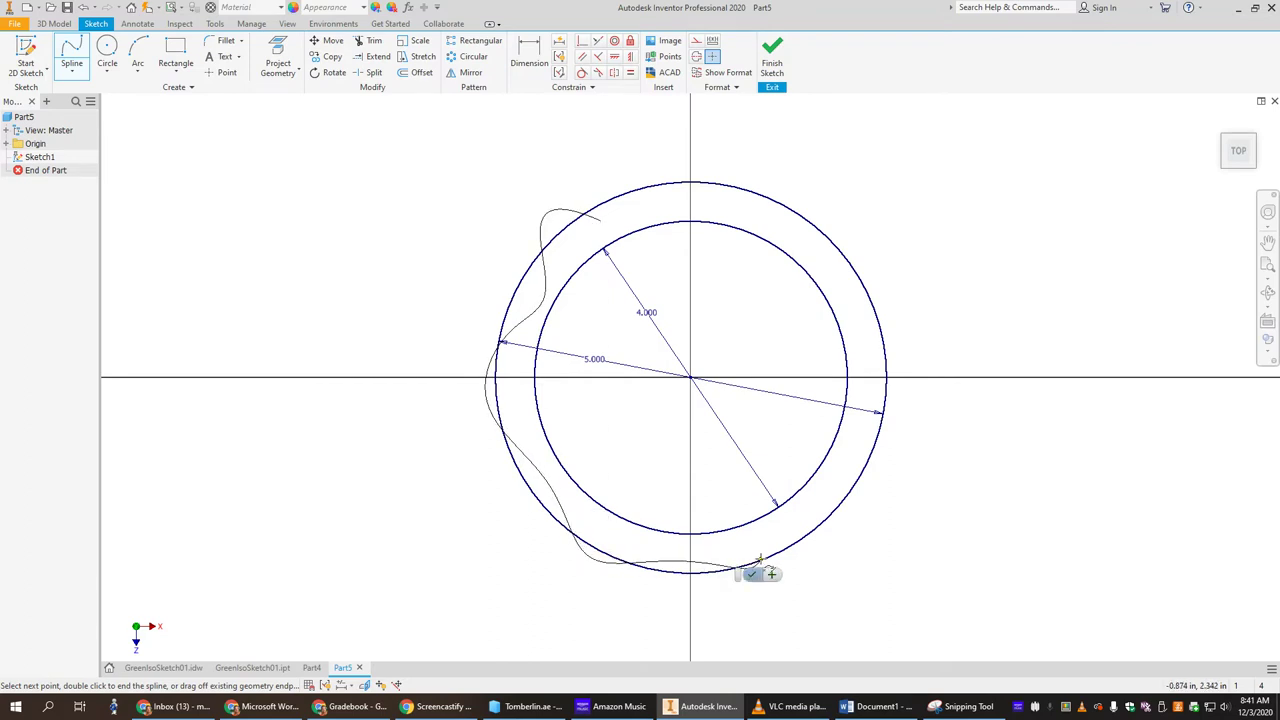
key(Escape)
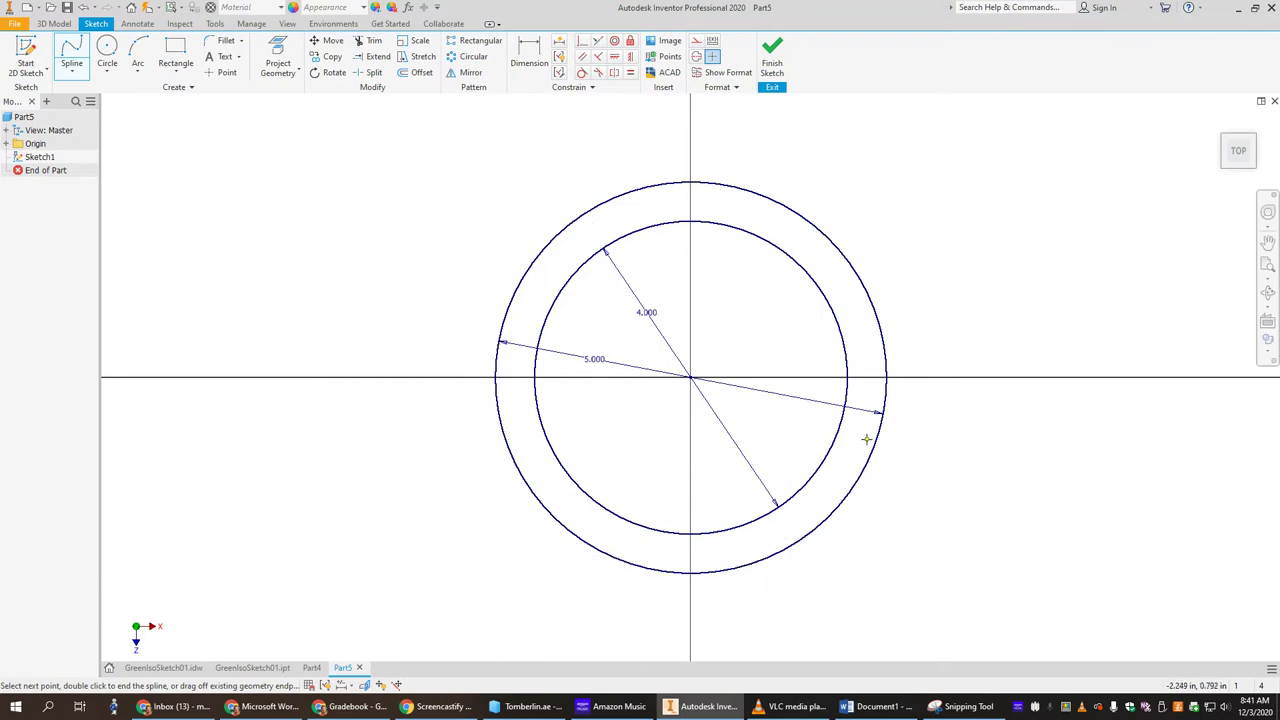
click(866, 439)
click(886, 385)
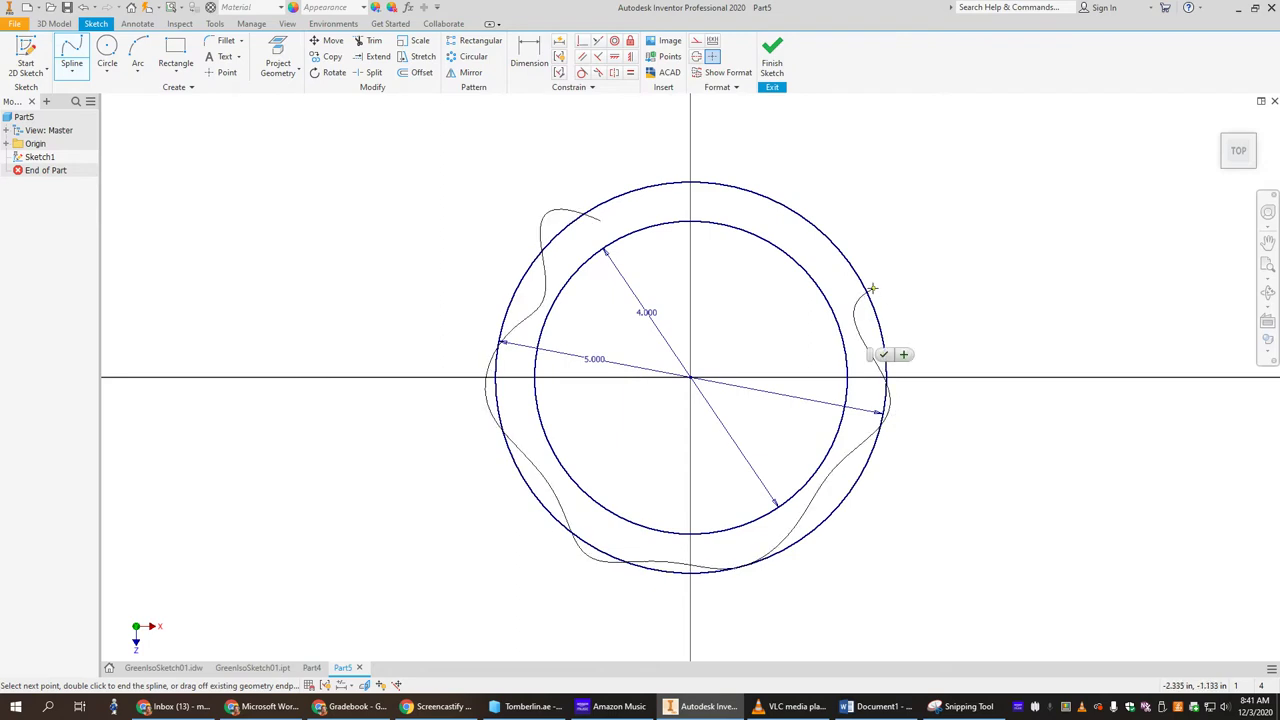
key(Escape)
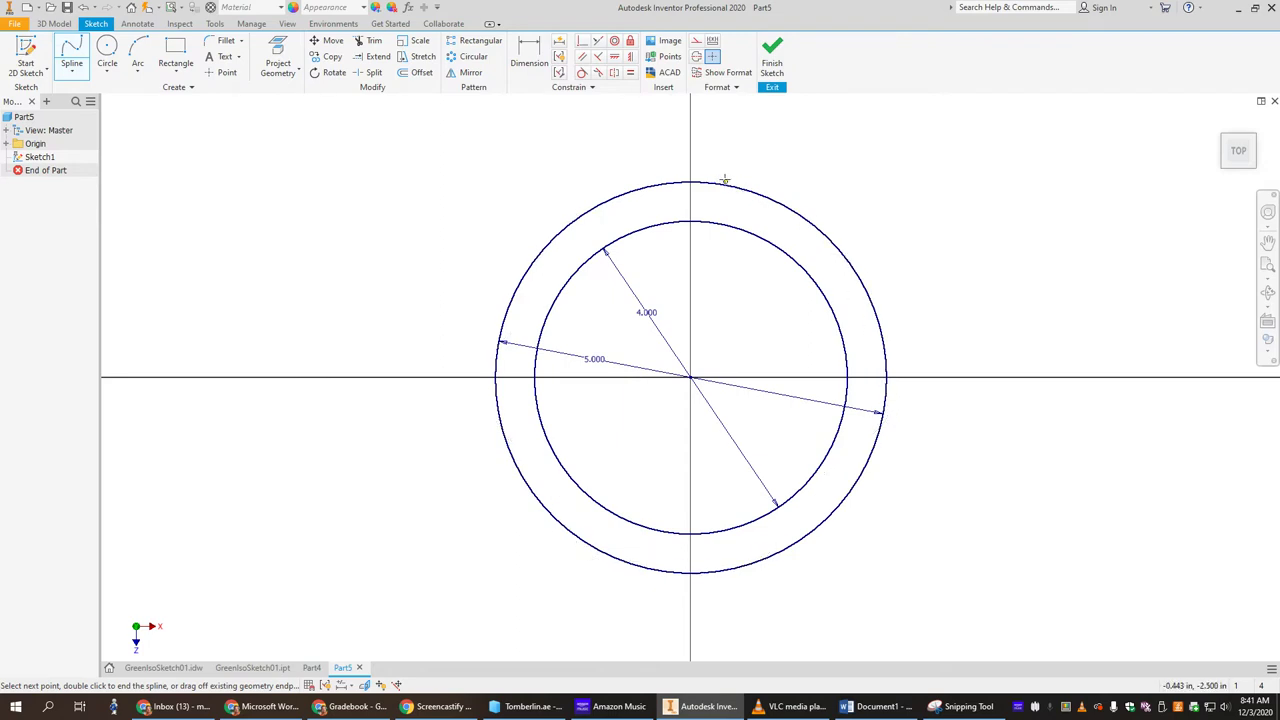
click(600, 222)
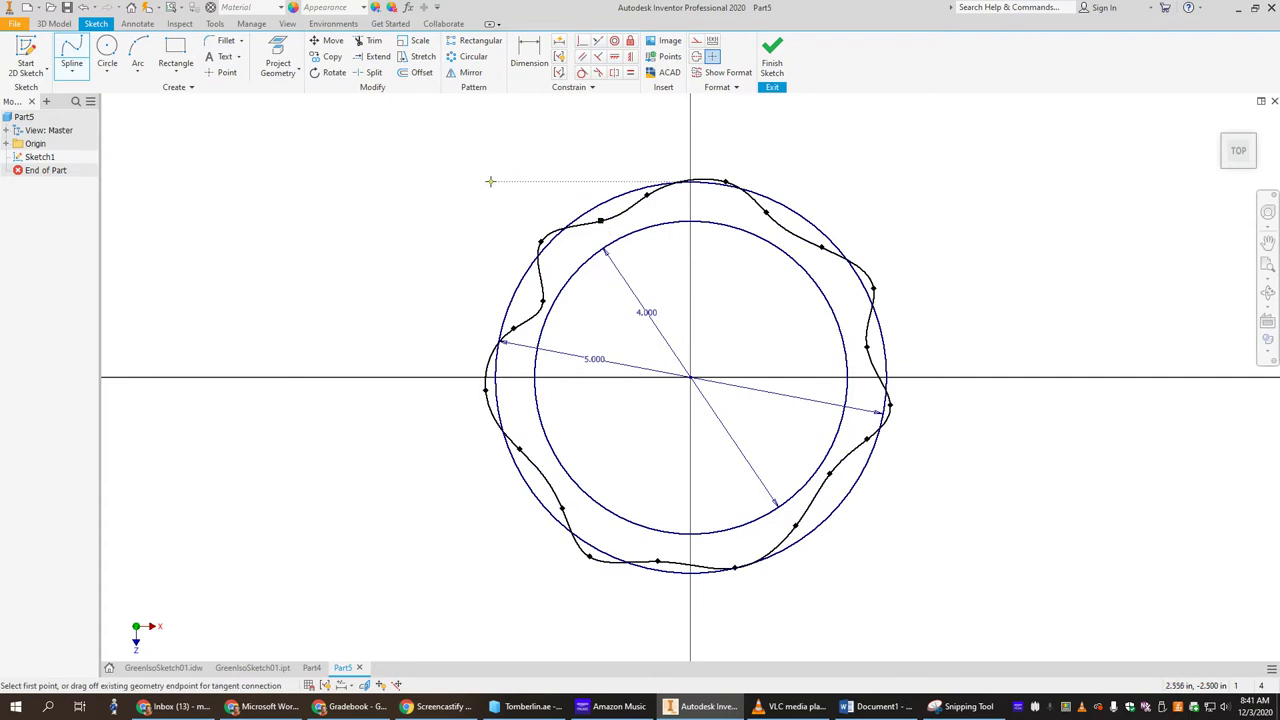
- Finish Sketch1 and return to the isometric Home view
click(772, 62)
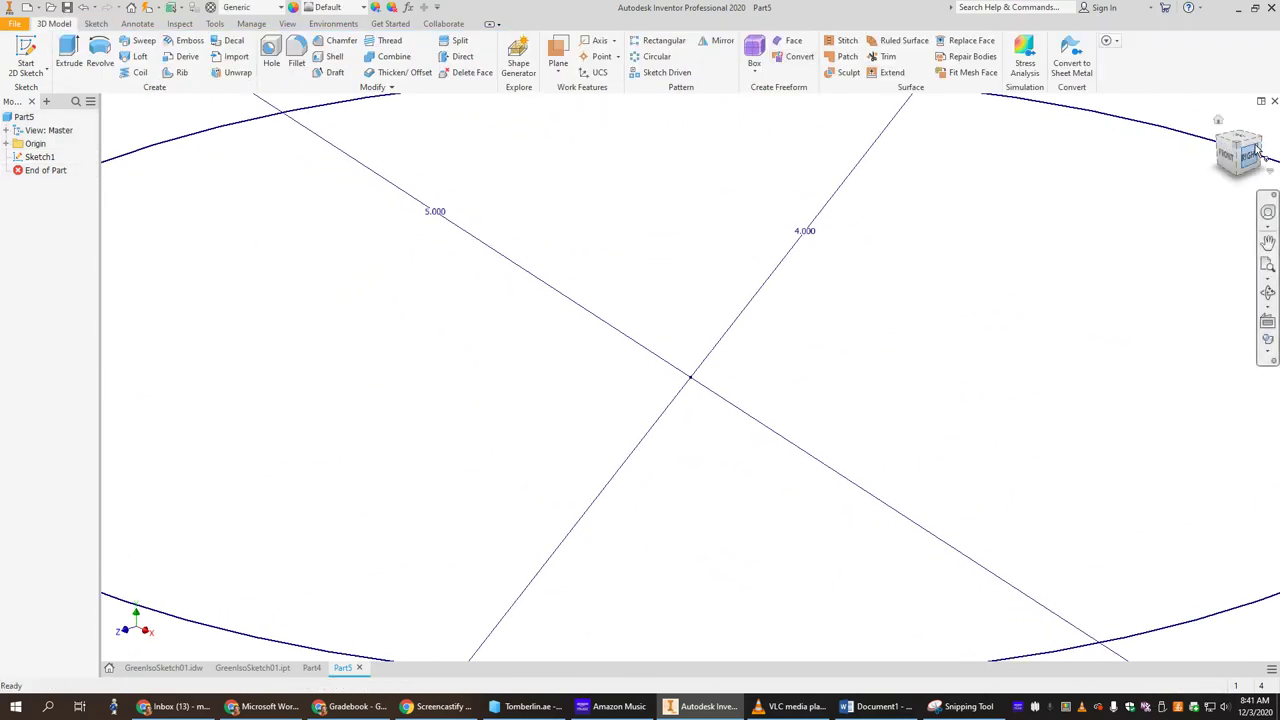
click(1218, 121)
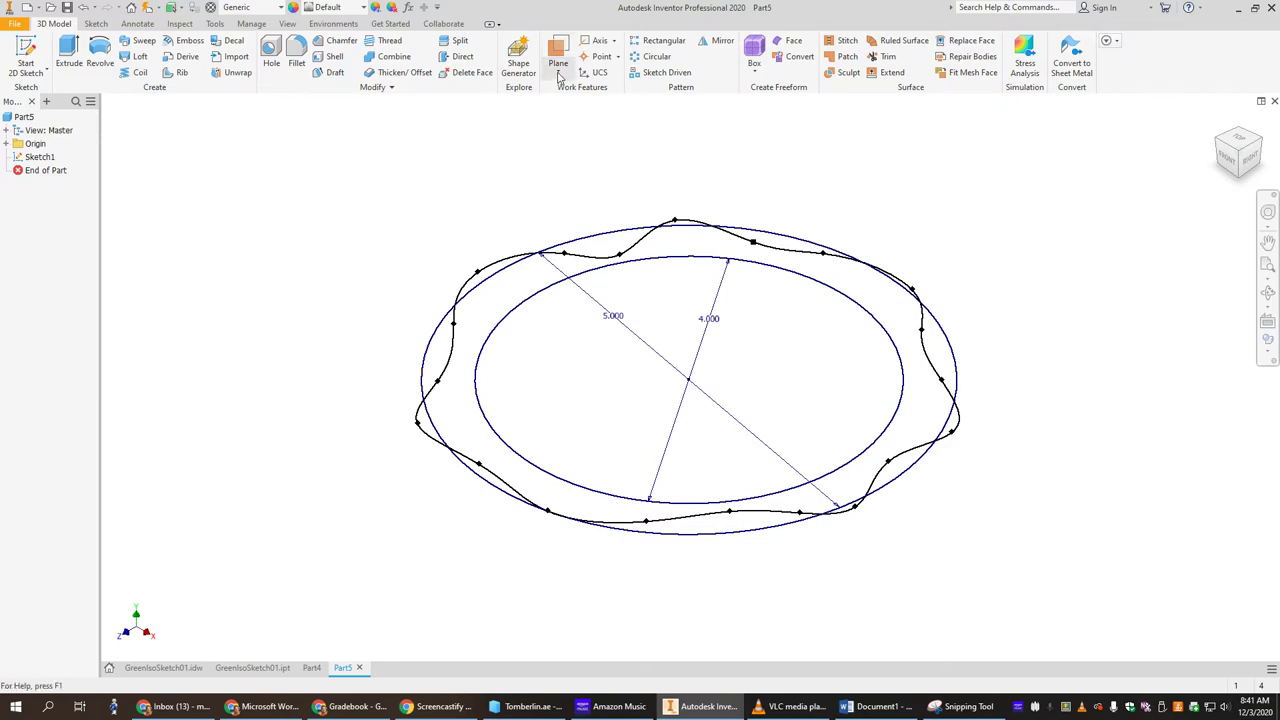
- Create an offset work plane 1 in above the XZ origin plane
click(558, 78)
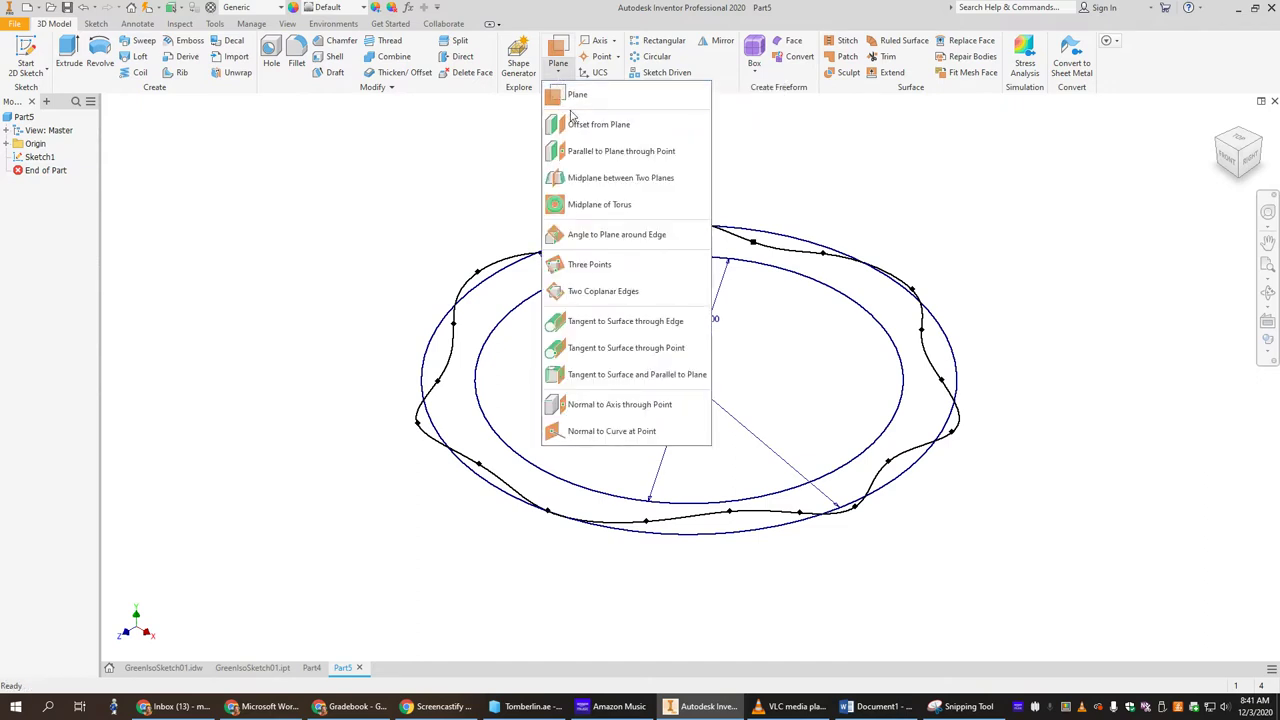
click(580, 125)
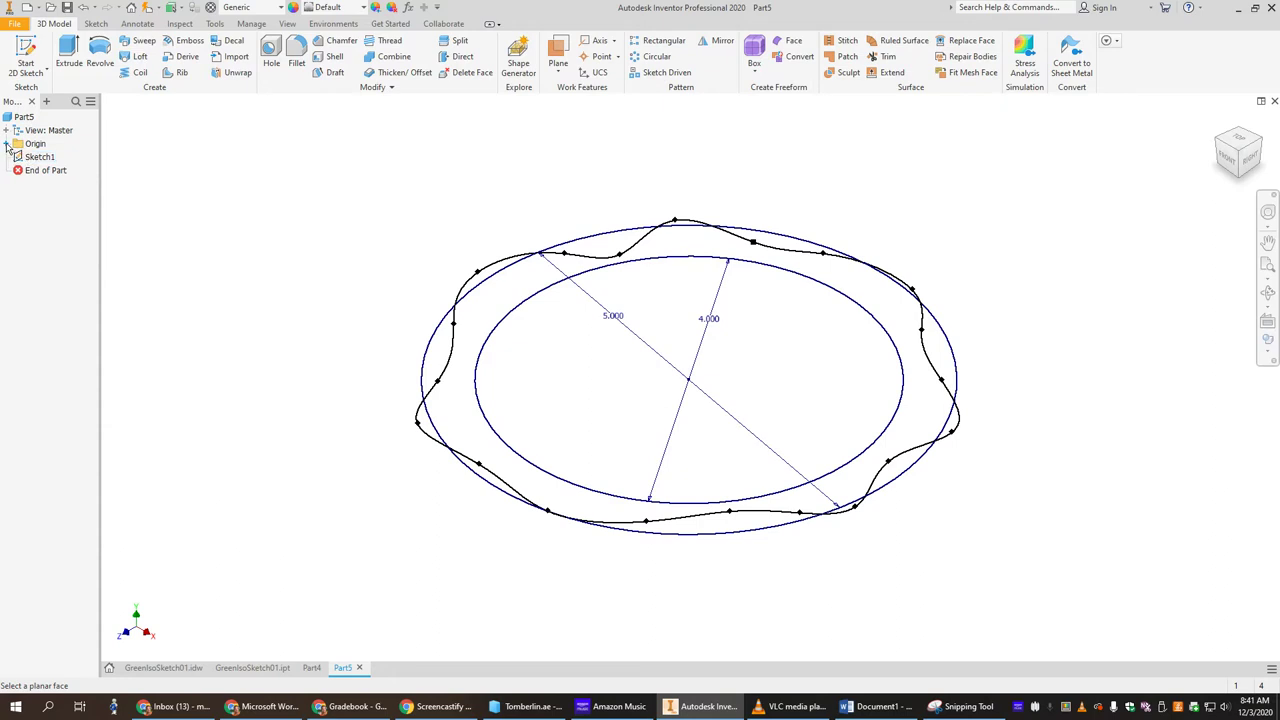
click(7, 144)
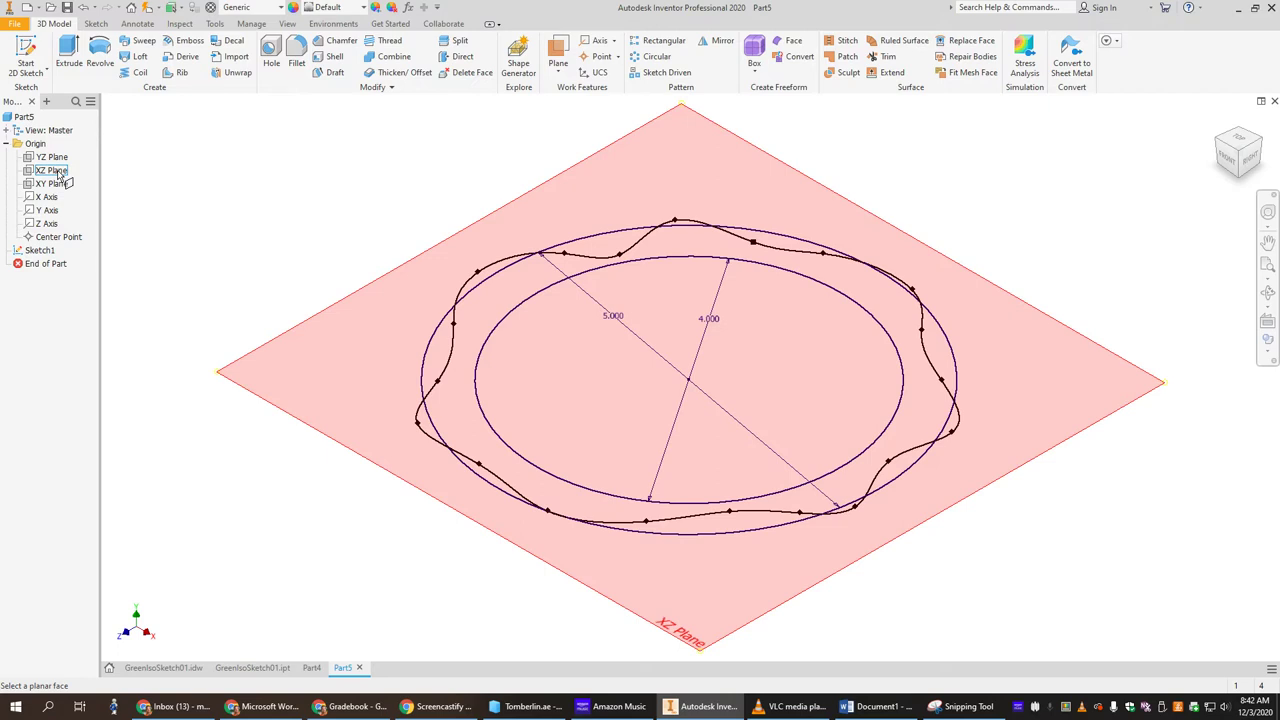
click(55, 171)
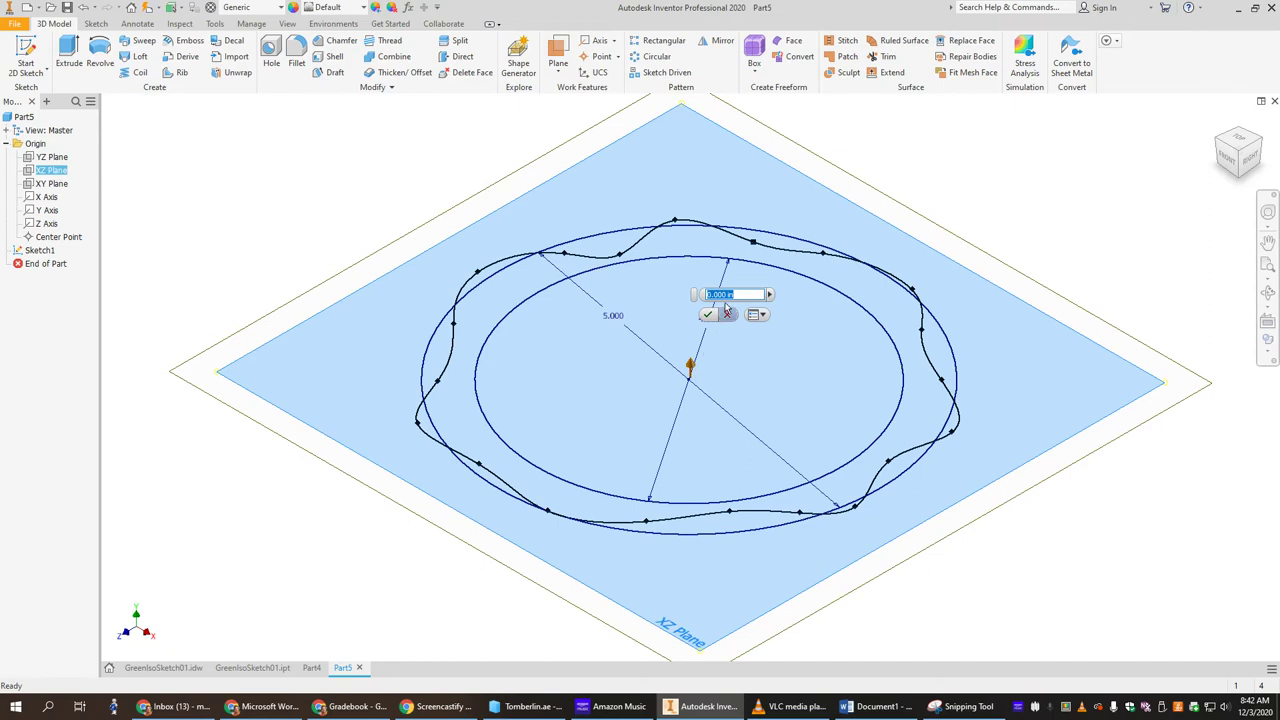
mouse_move(690, 370)
mouse_down()
mouse_move(687, 331)
mouse_move(689, 345)
mouse_up()
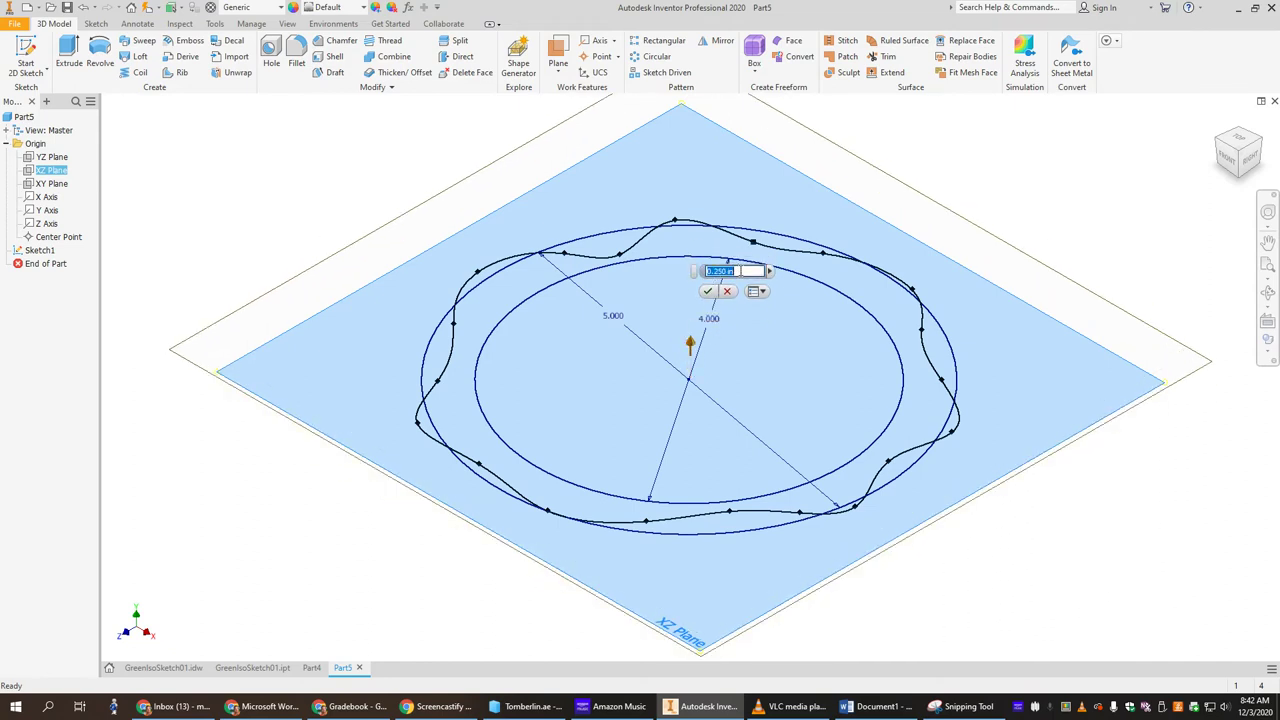
text(1)
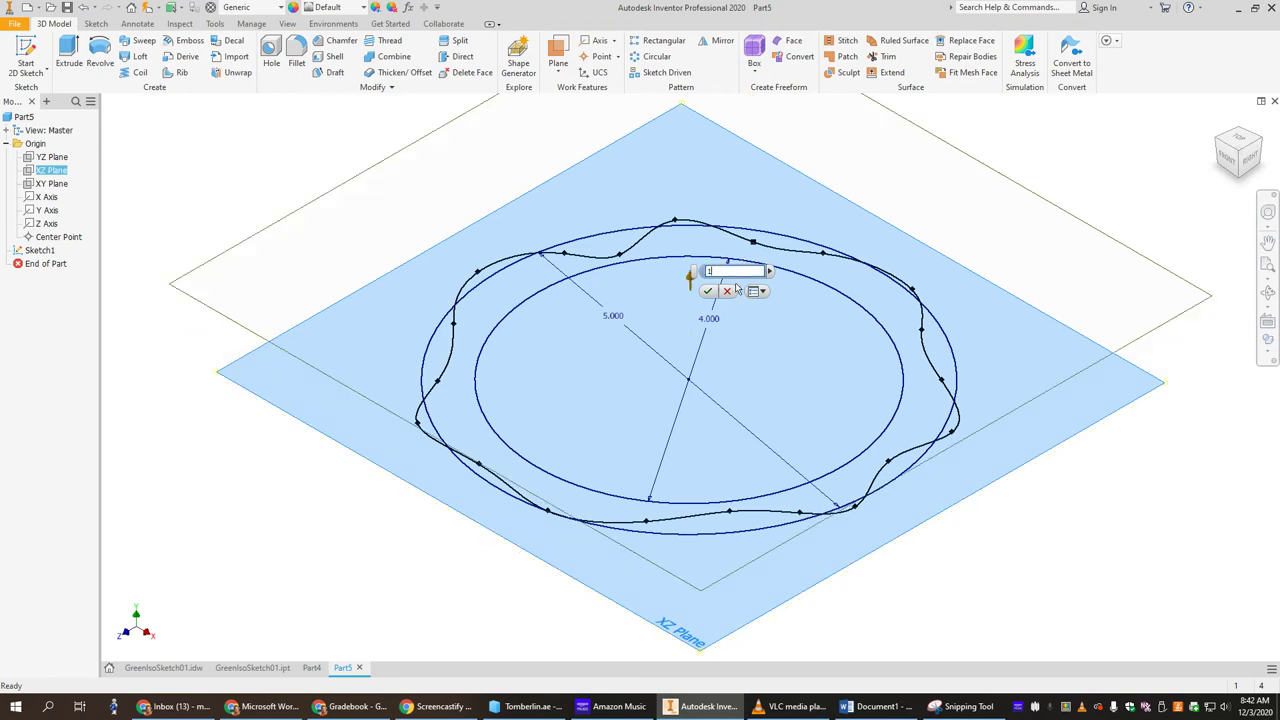
click(709, 291)
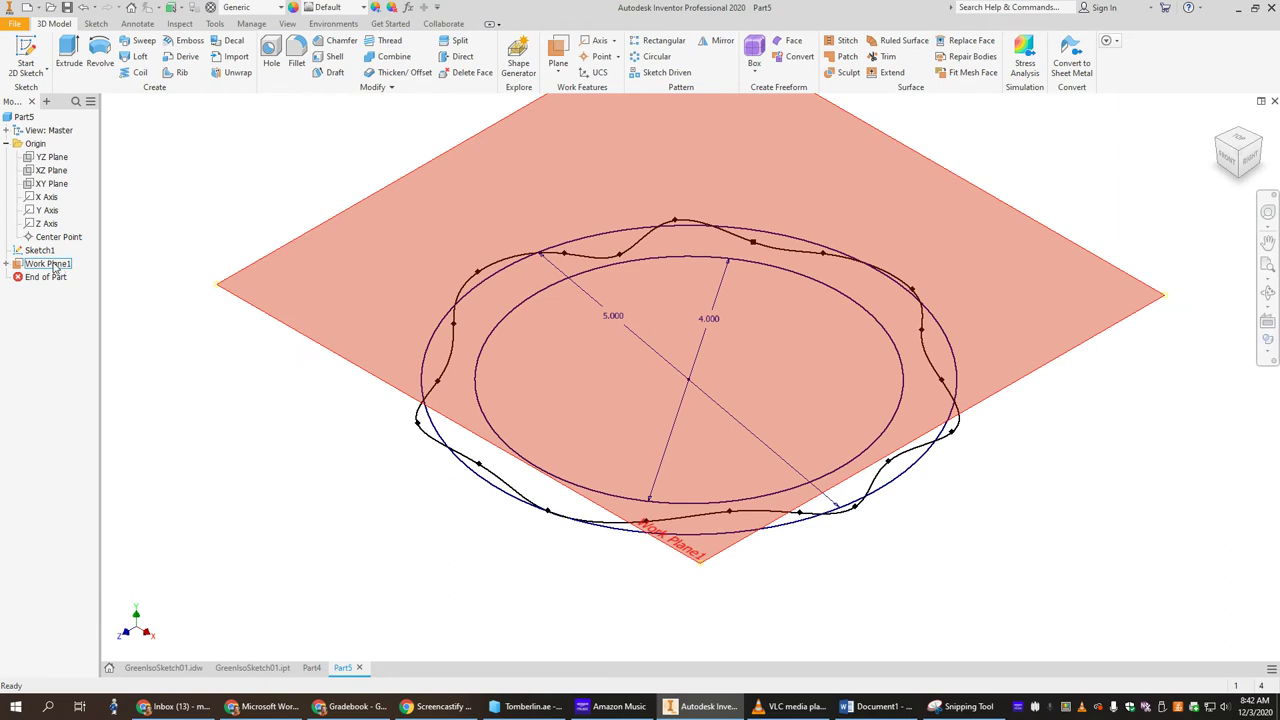
- Start a new sketch on Work Plane1 from its browser context menu
right_click(55, 266)
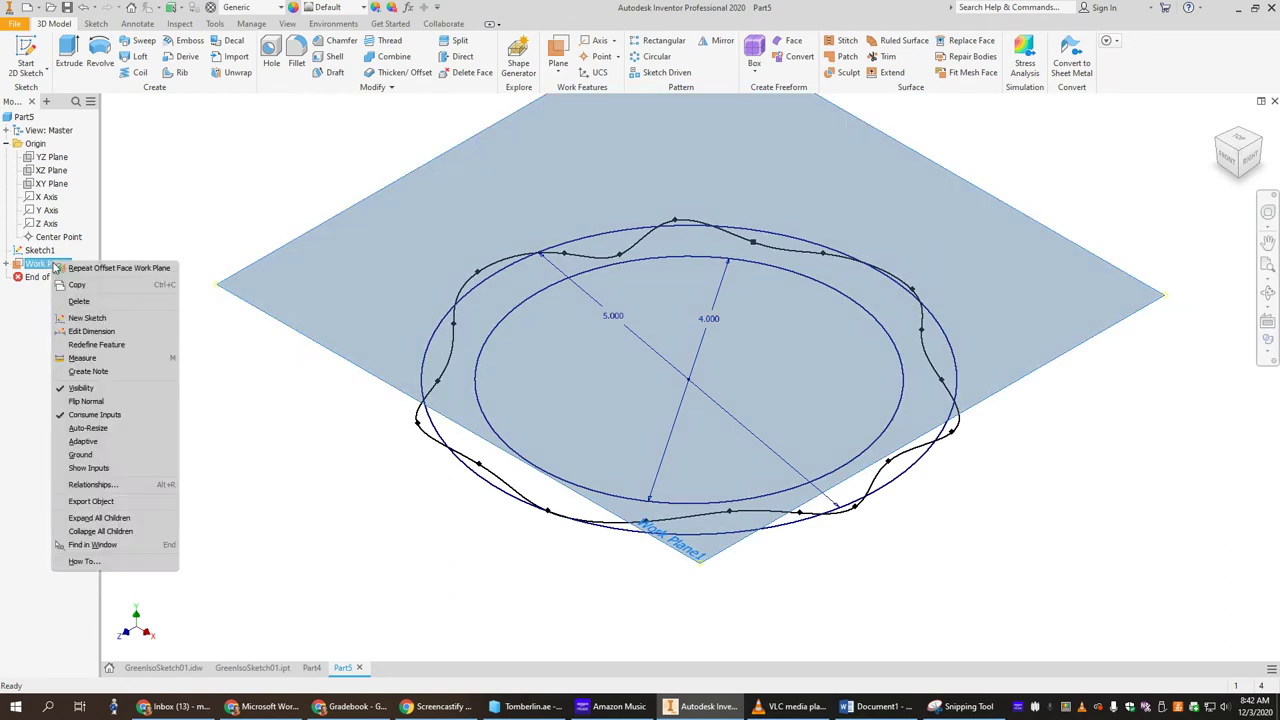
click(101, 326)
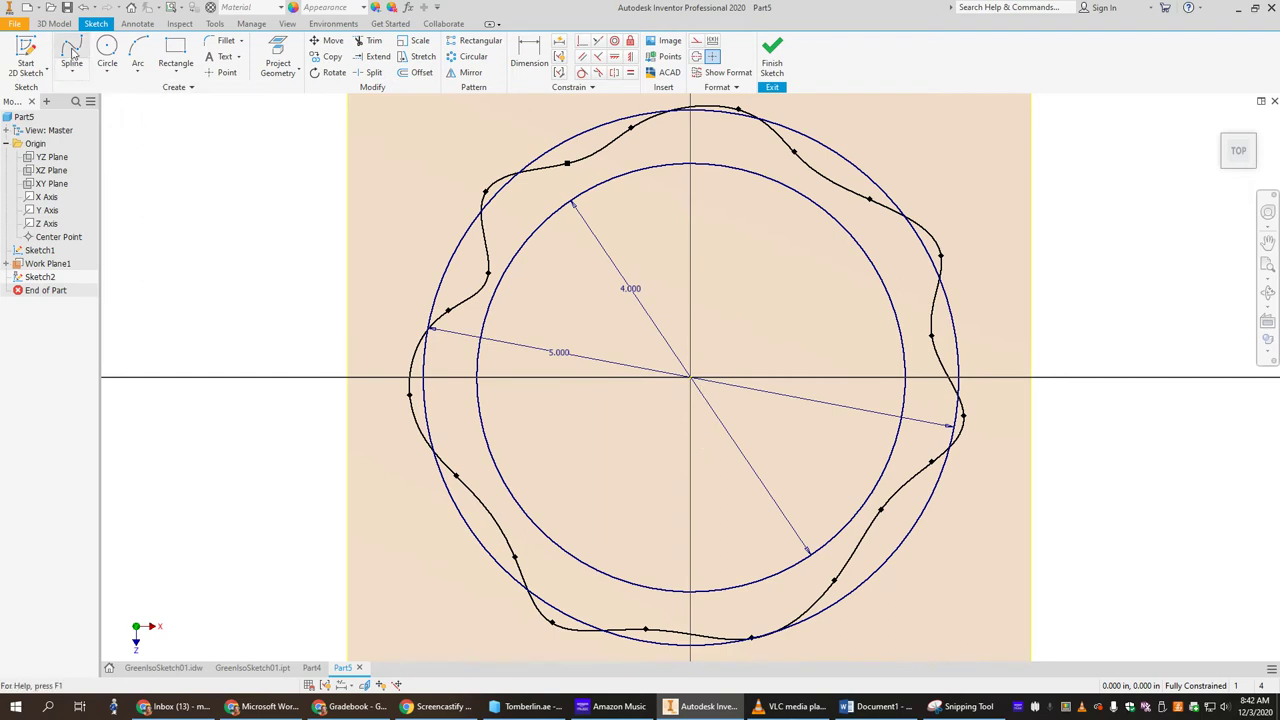
- Draw a closed spline weaving around the 4 in inner circle, closing at its first point
click(71, 52)
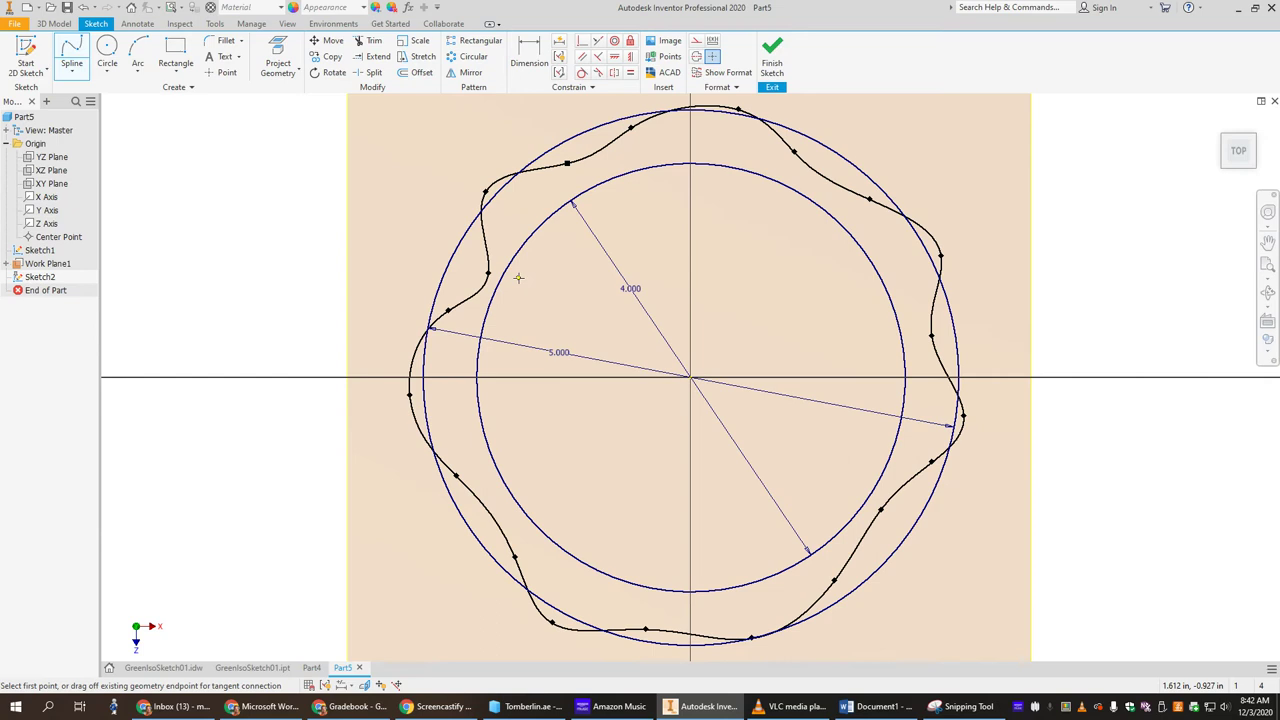
click(511, 203)
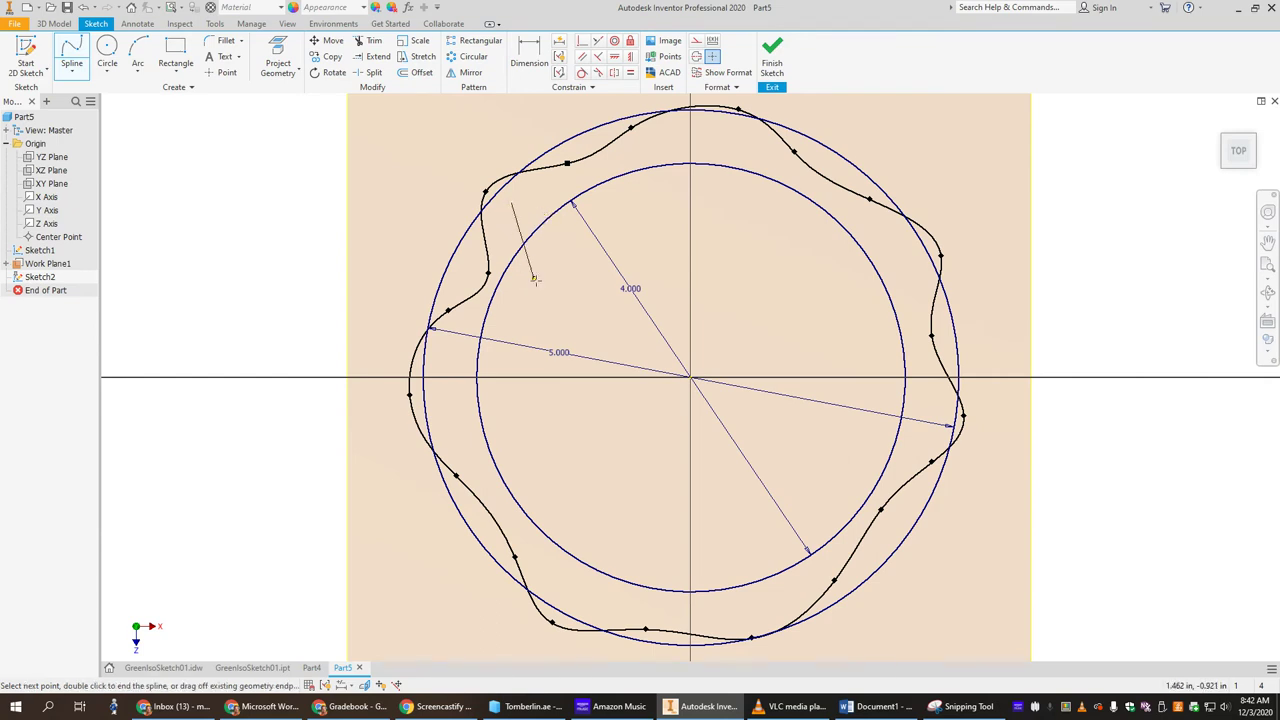
click(438, 366)
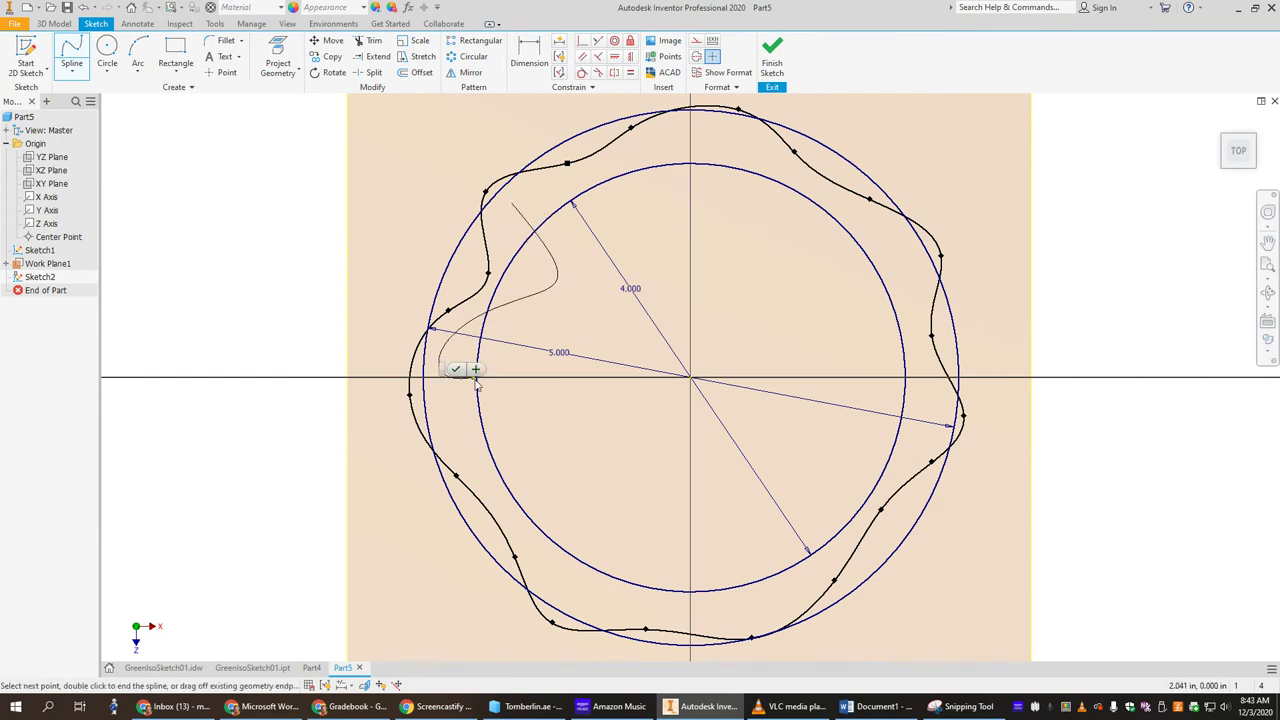
click(428, 423)
click(511, 483)
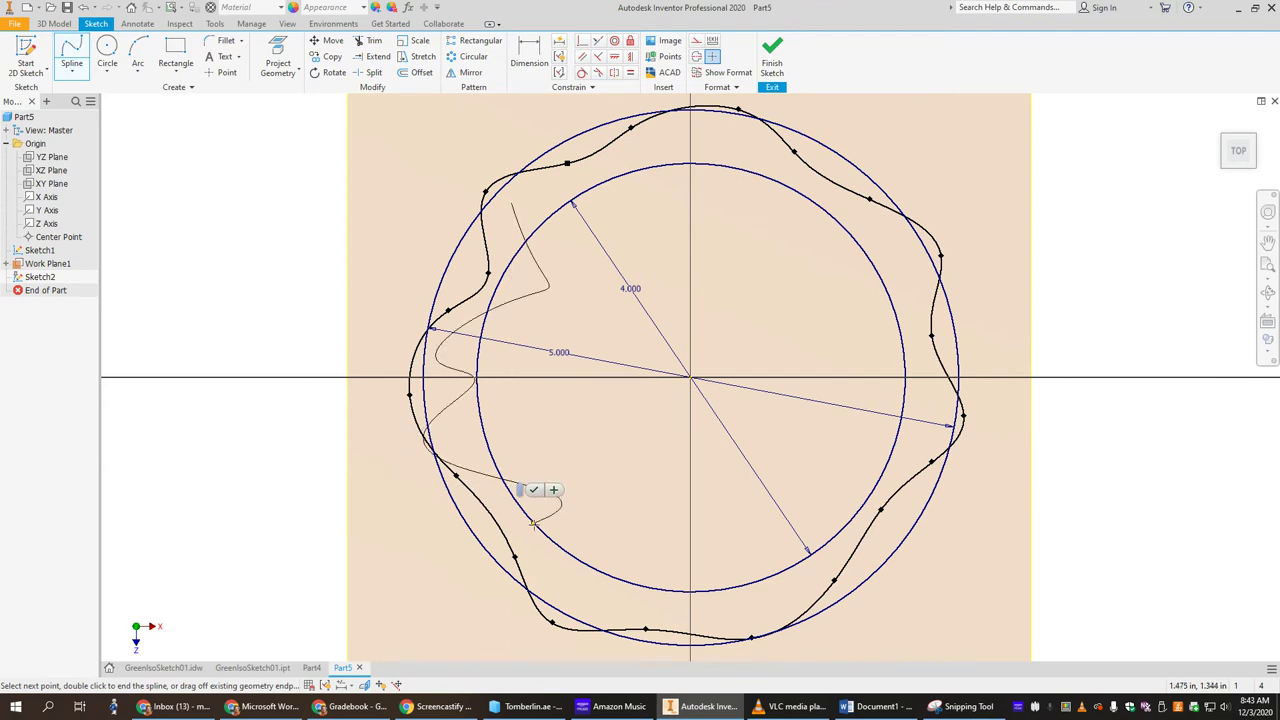
click(545, 549)
click(603, 593)
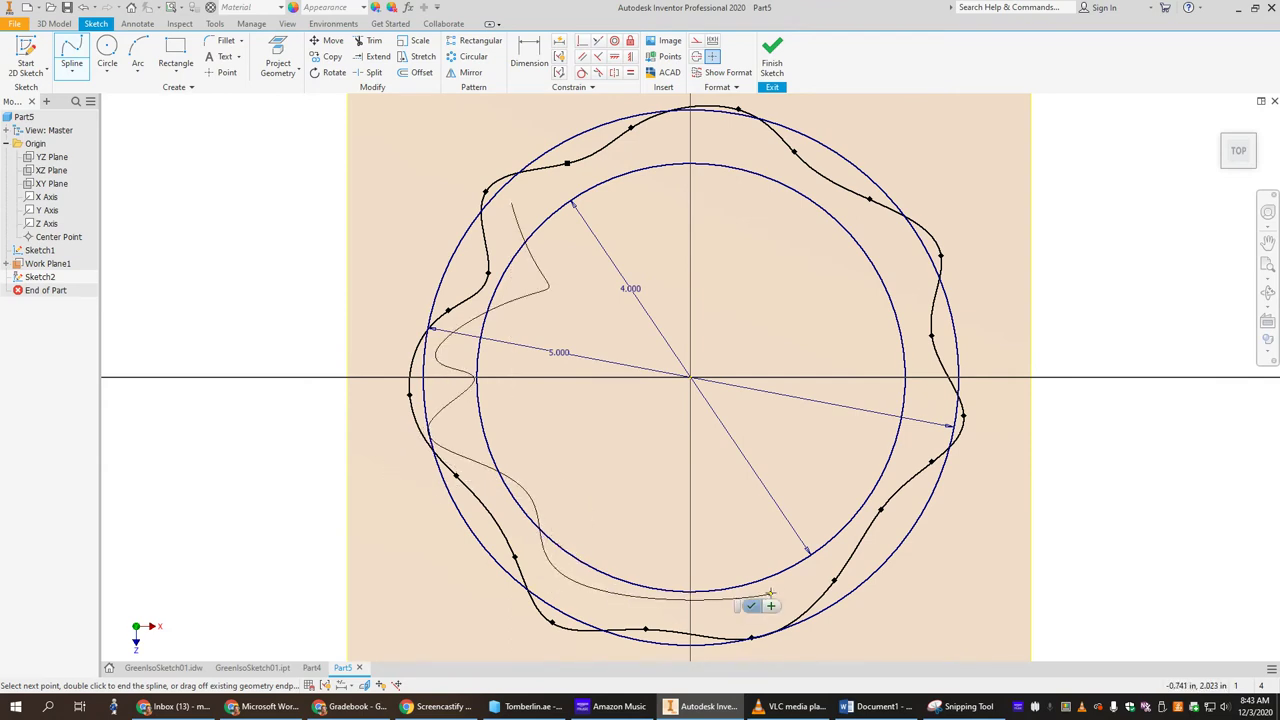
key(Escape)
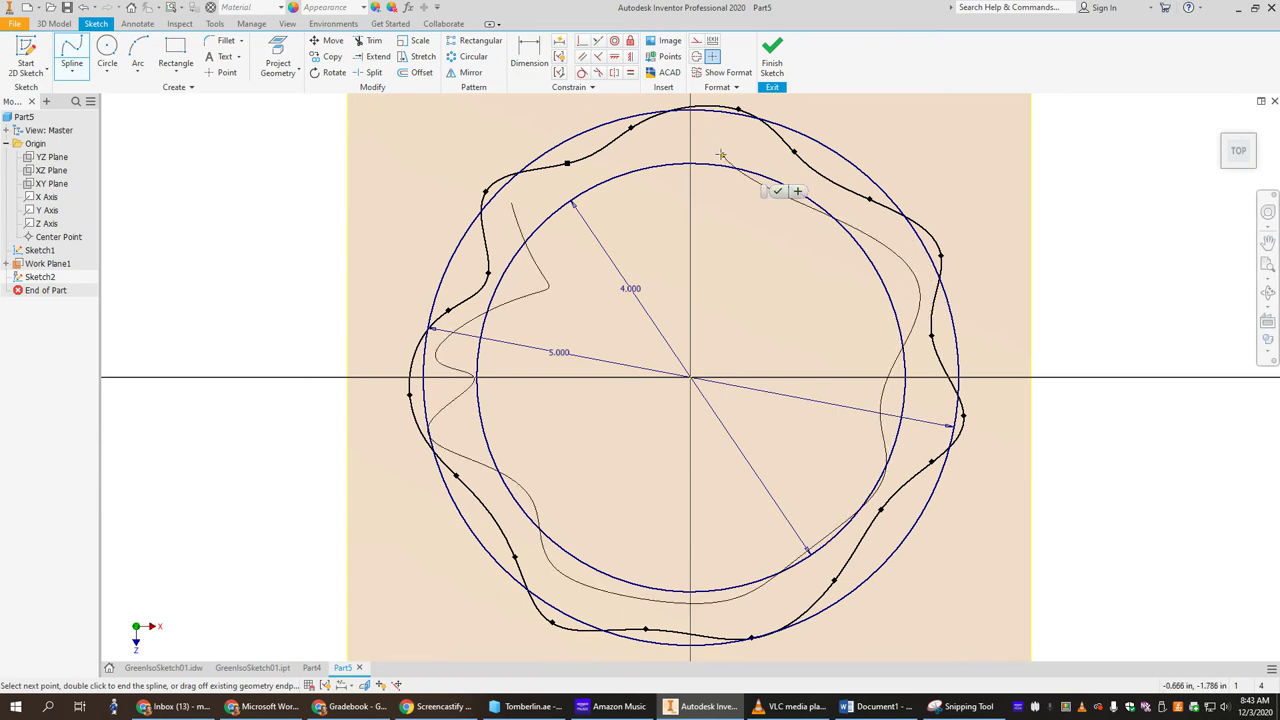
double_click(512, 206)
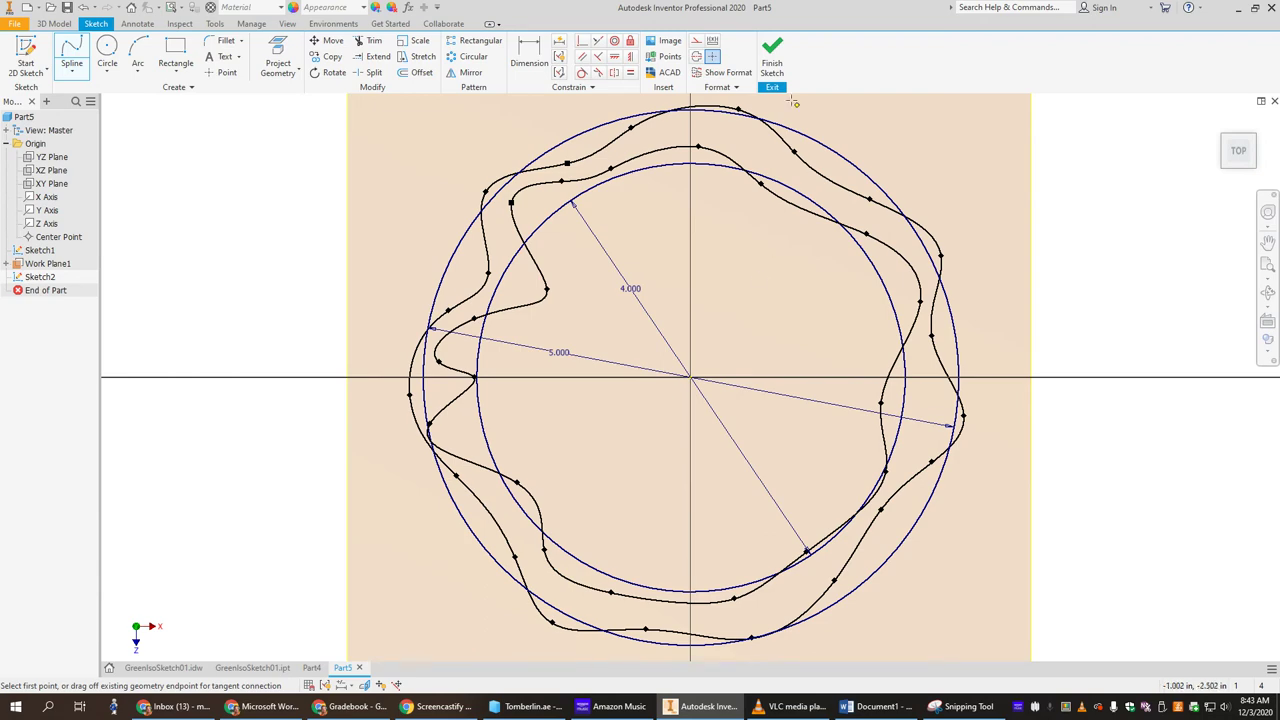
- Finish Sketch2, check the spacing from the Front view, then return Home
click(772, 58)
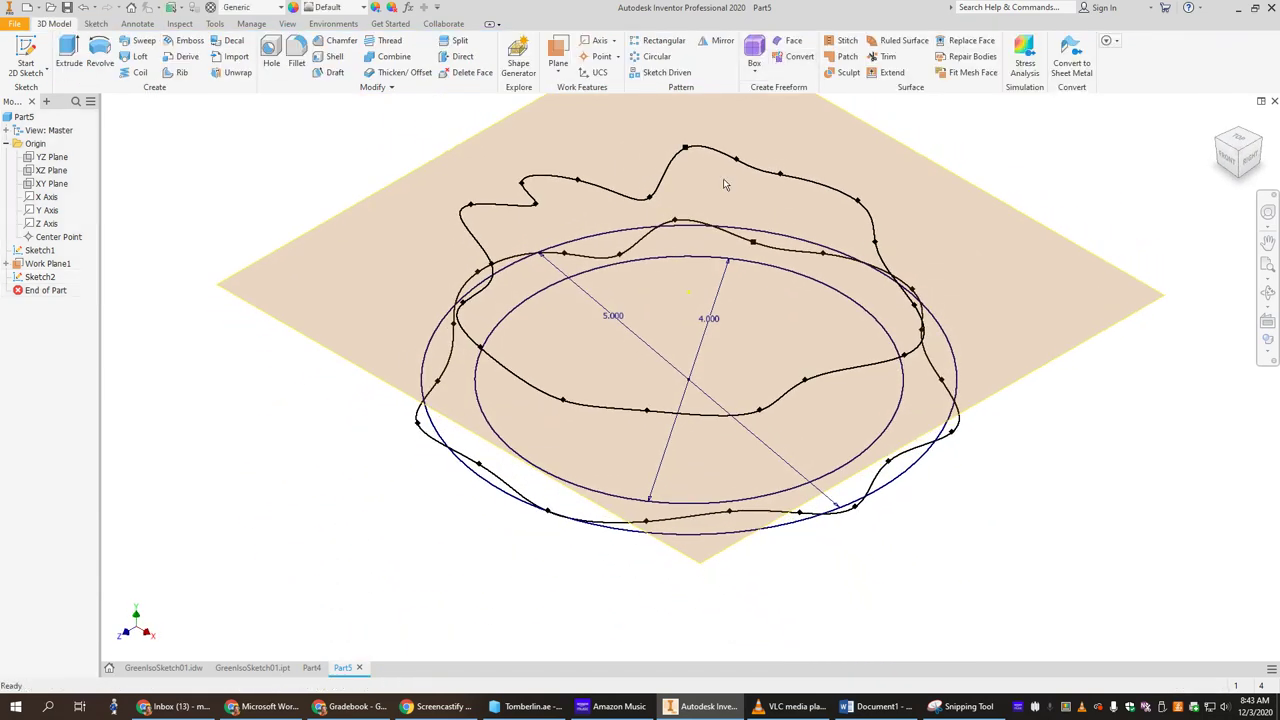
click(1231, 164)
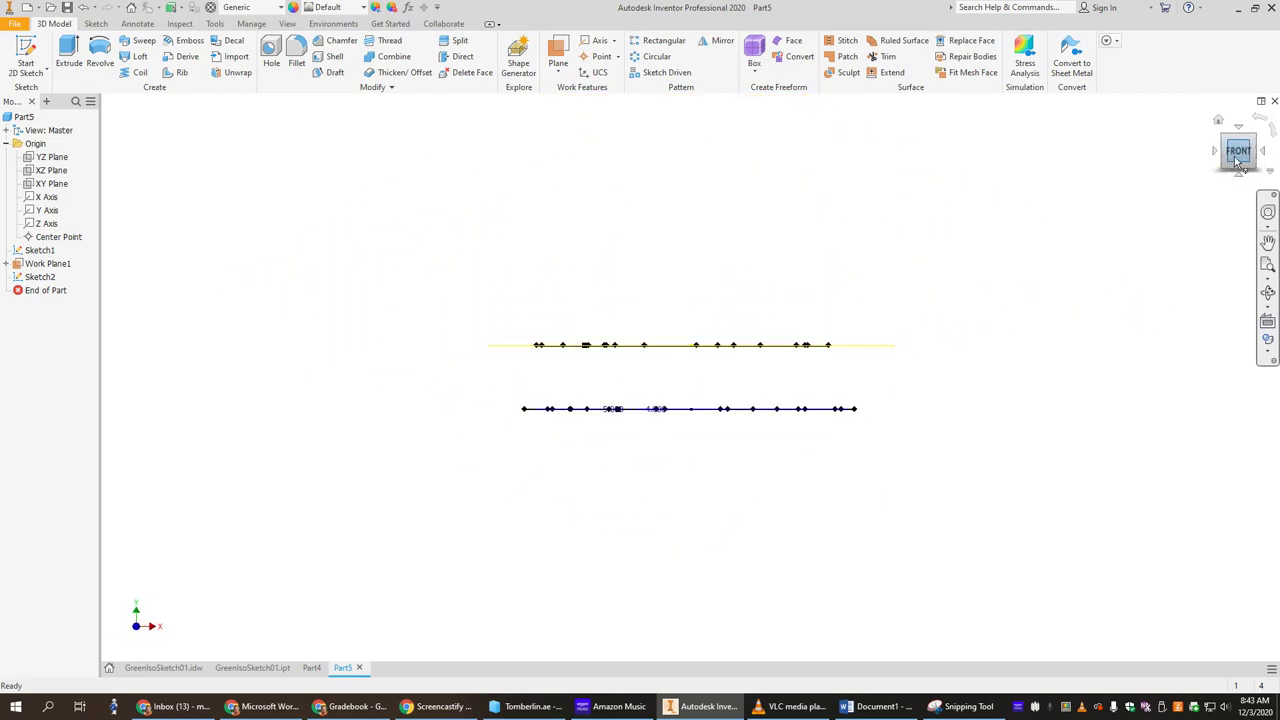
click(1218, 121)
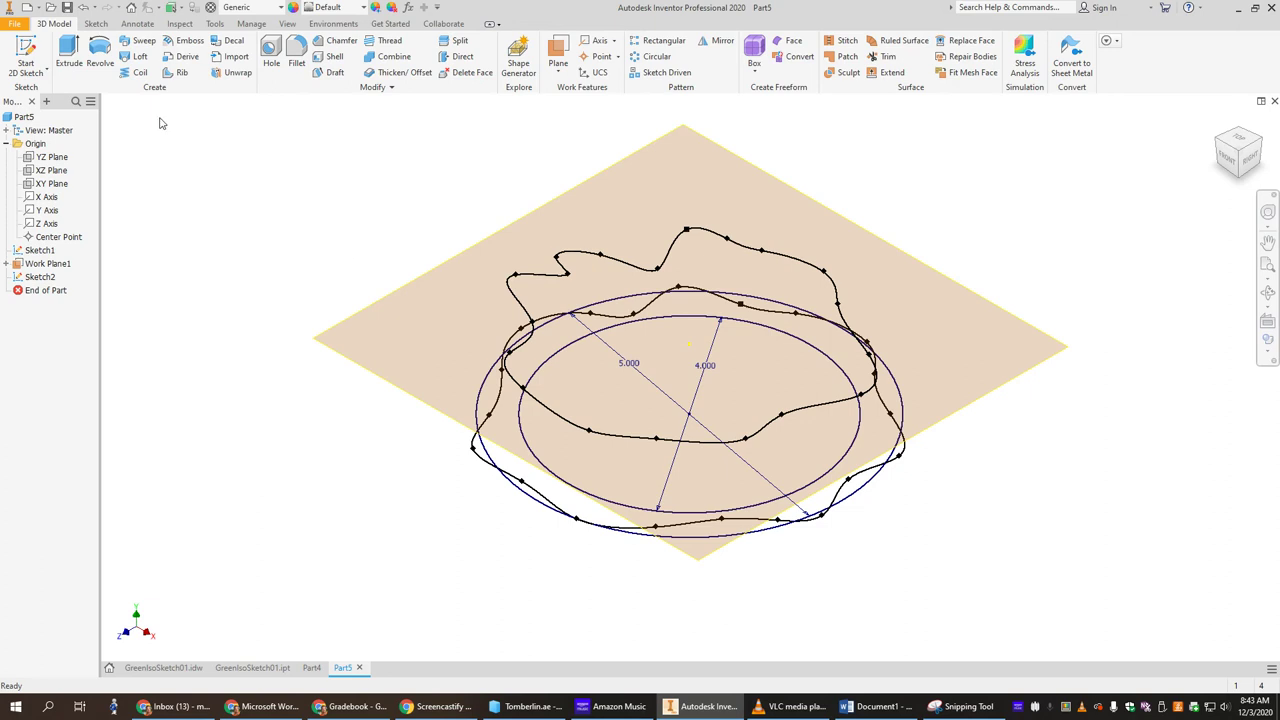
- Loft a solid from Sketch1 to Sketch2 as sections, creating Loft1
click(140, 58)
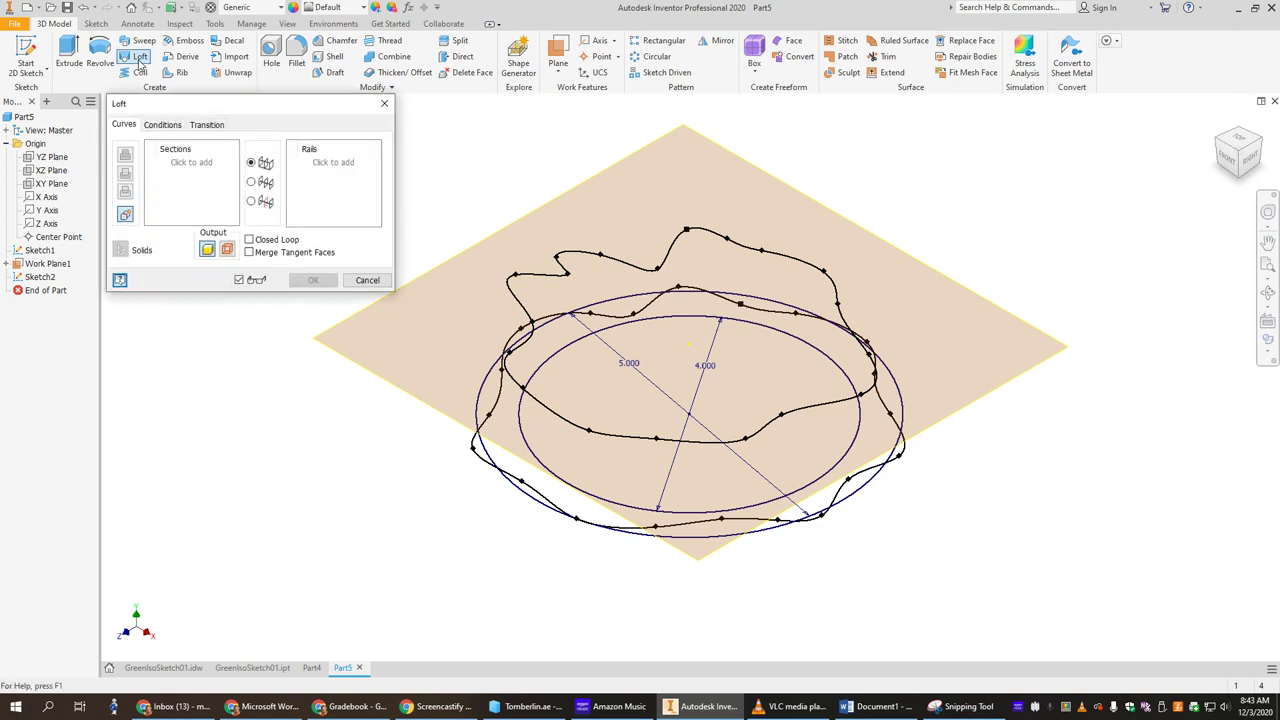
click(40, 251)
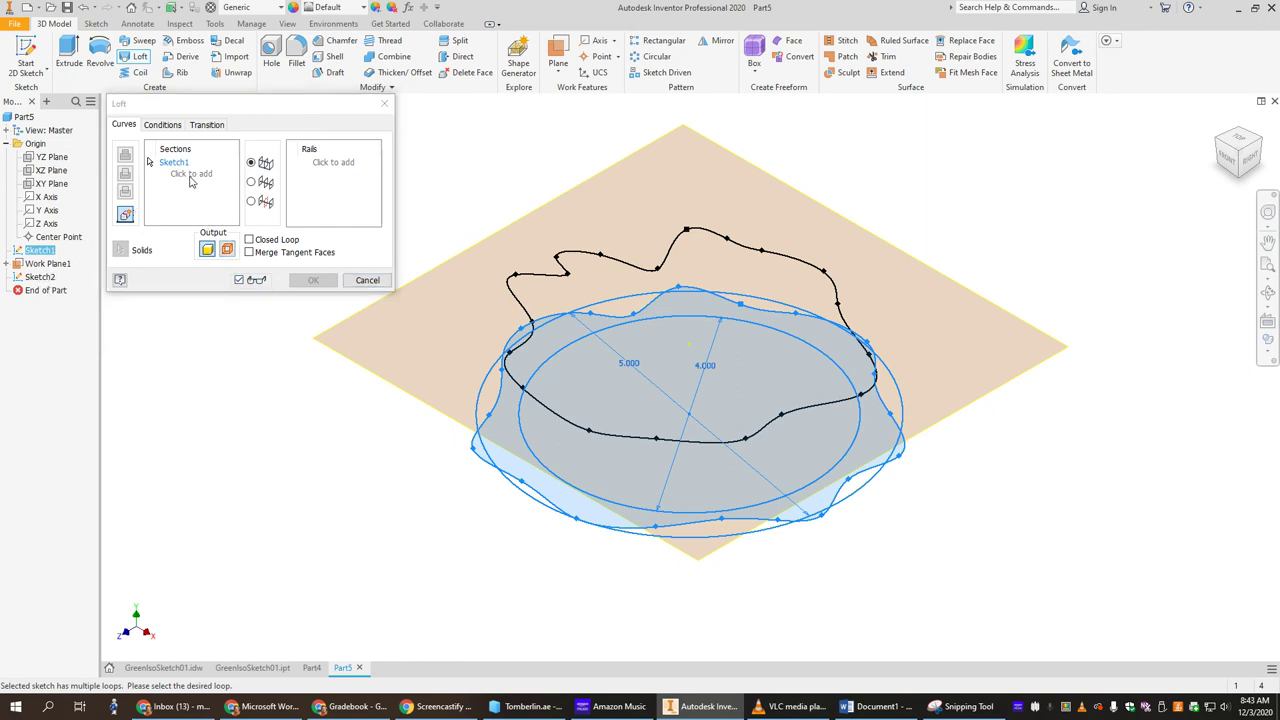
click(48, 278)
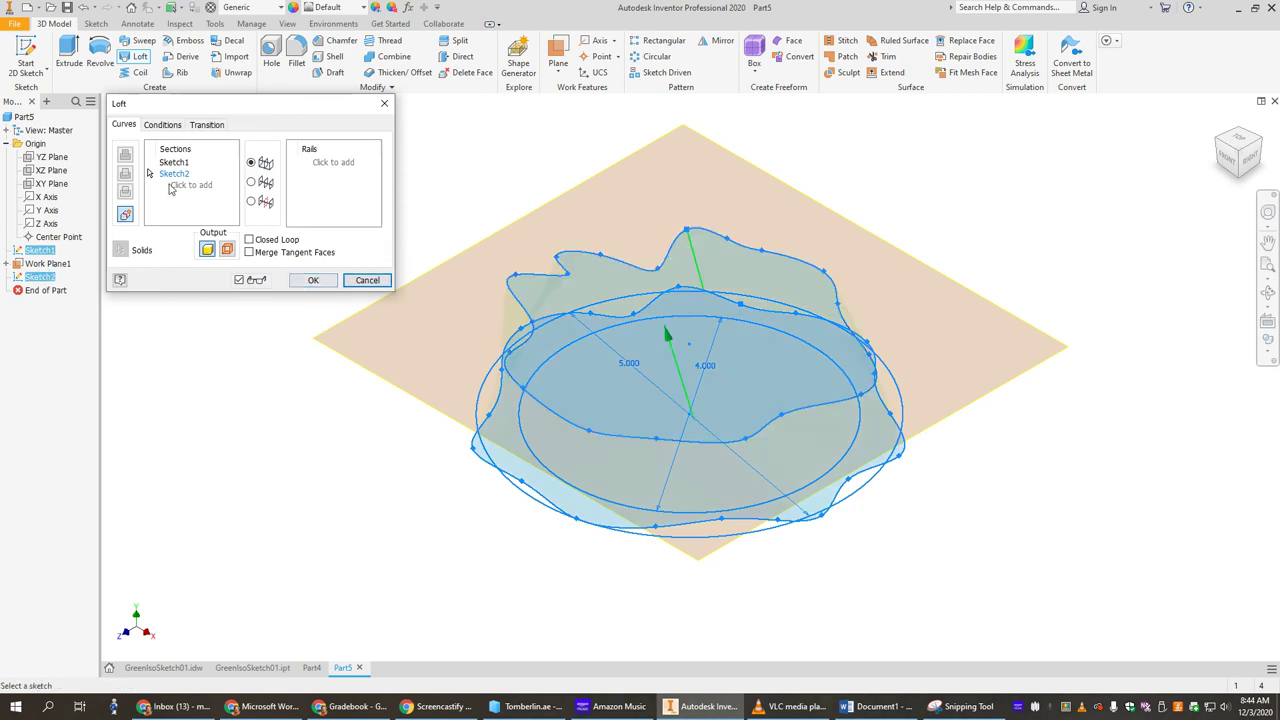
click(313, 280)
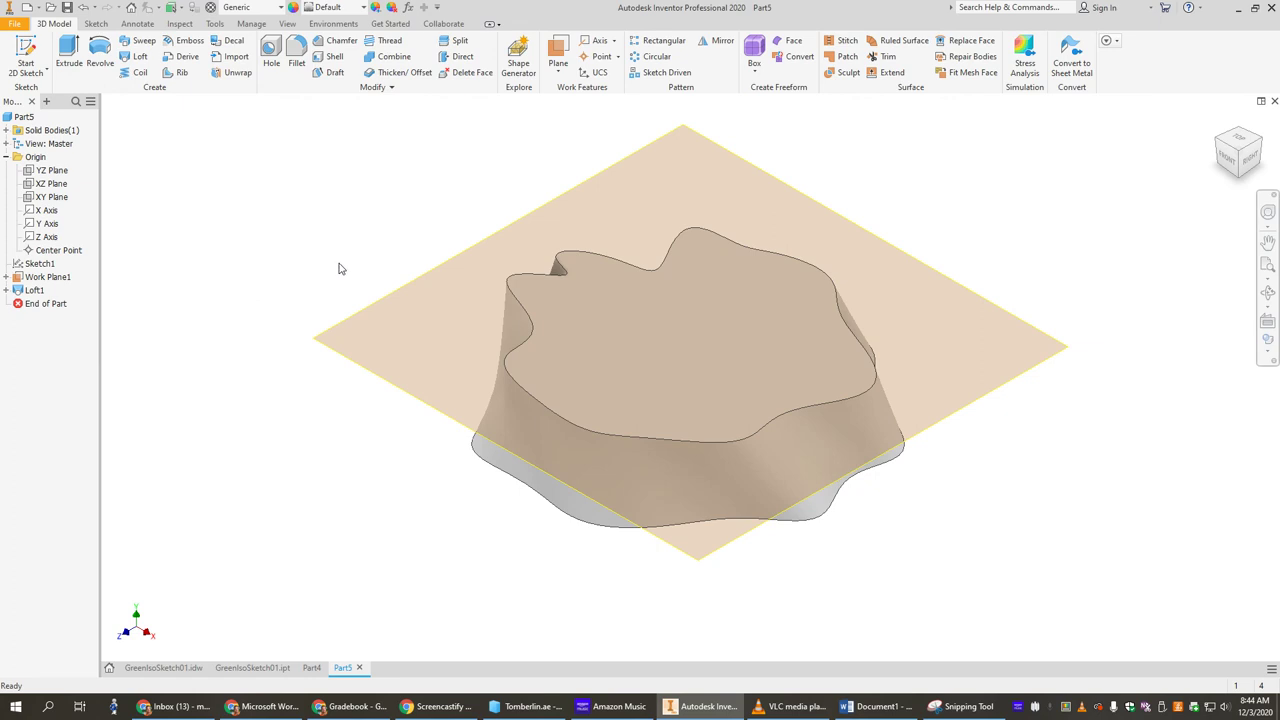
click(1229, 158)
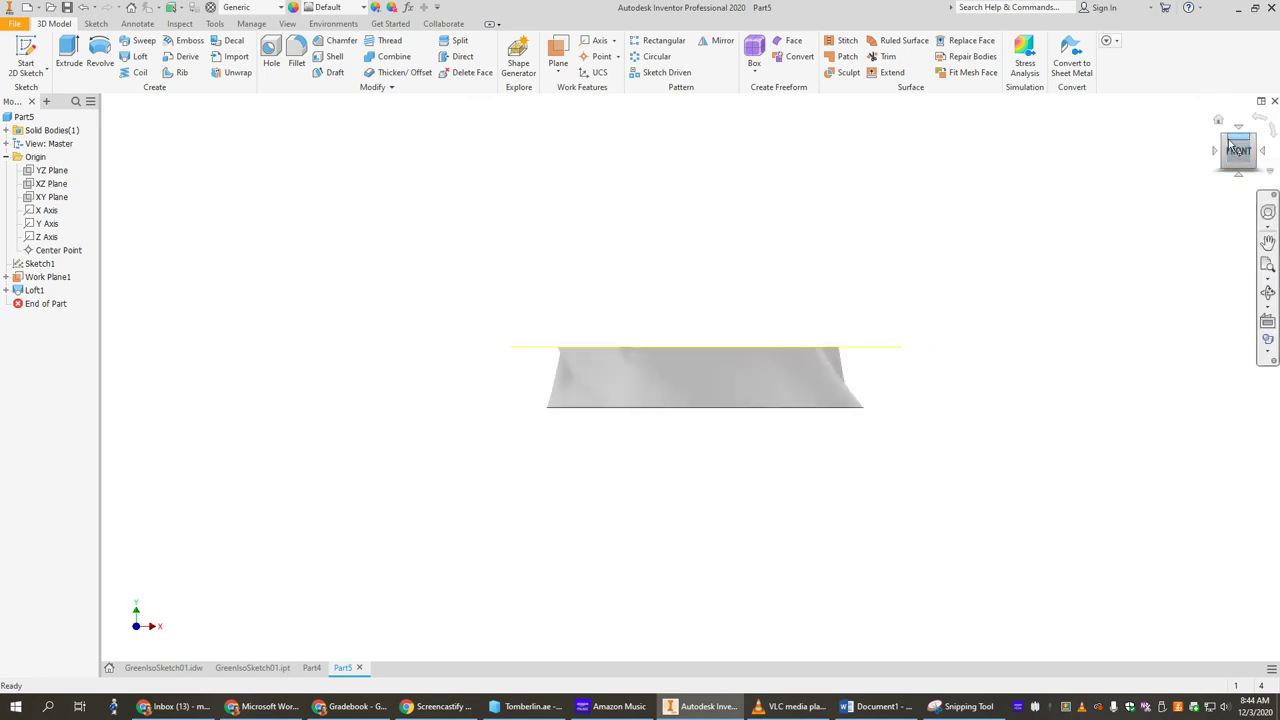
click(1238, 127)
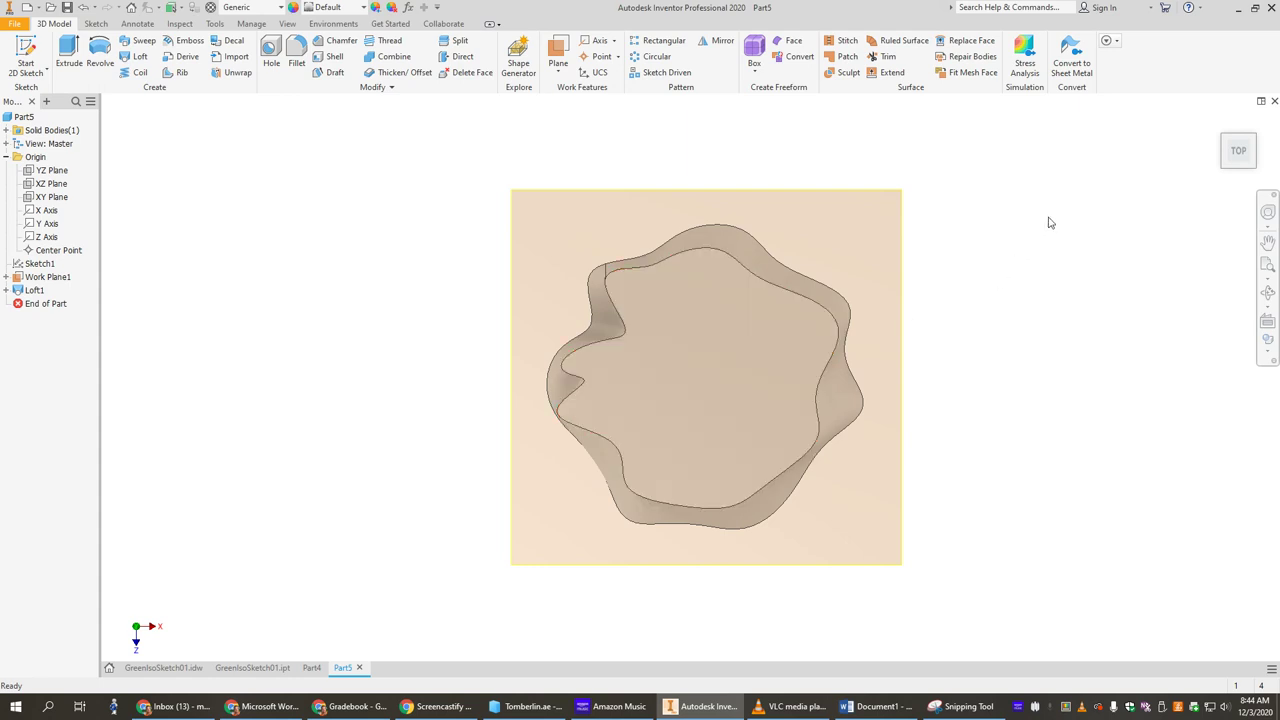
click(1219, 121)
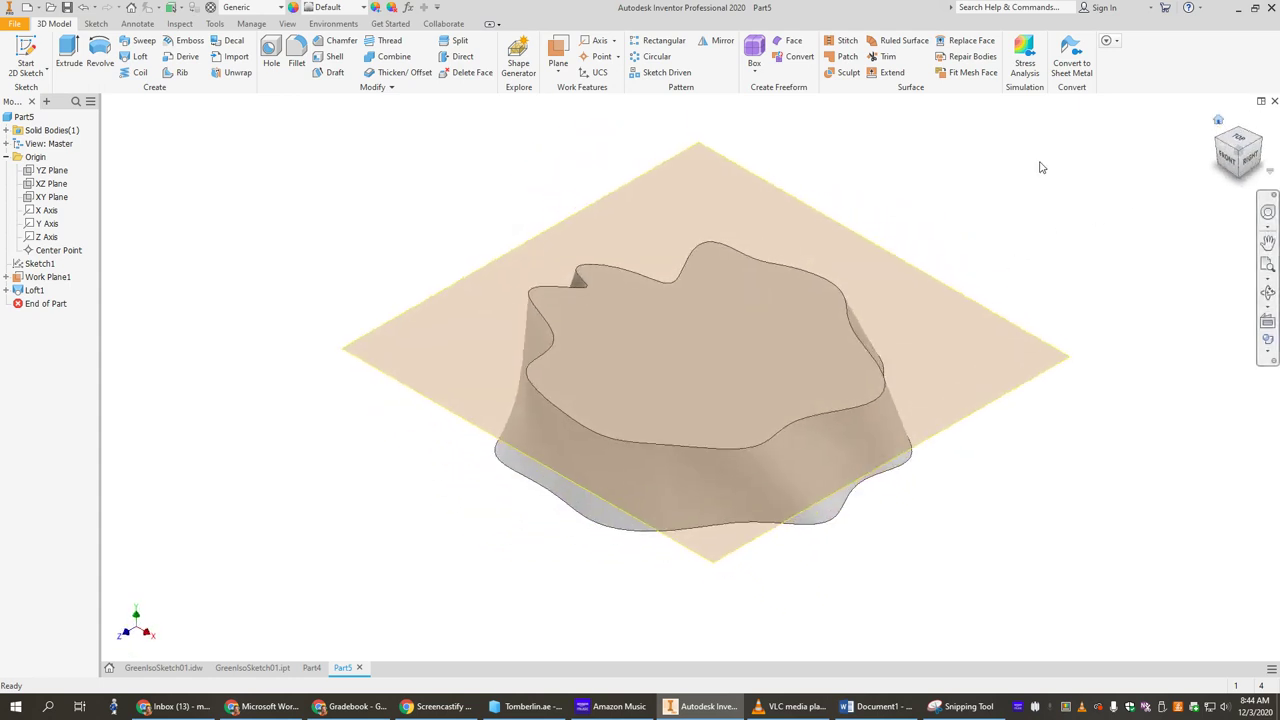